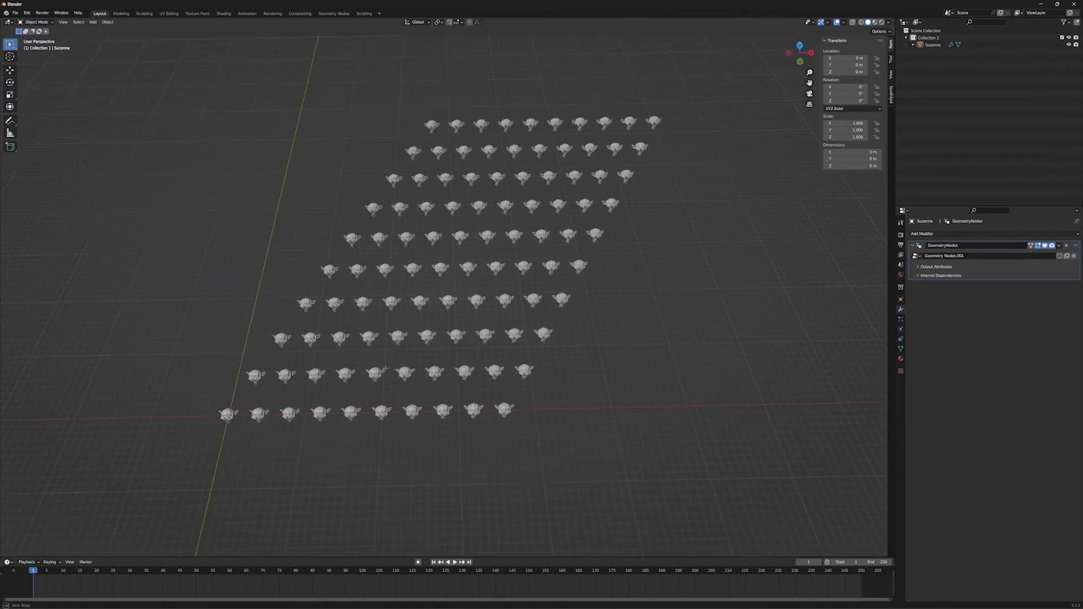
# Add a Geometry Nodes modifier with a new node group to the monkey mesh and open the Geometry Nodes workspace
pyautogui.click(926, 234)
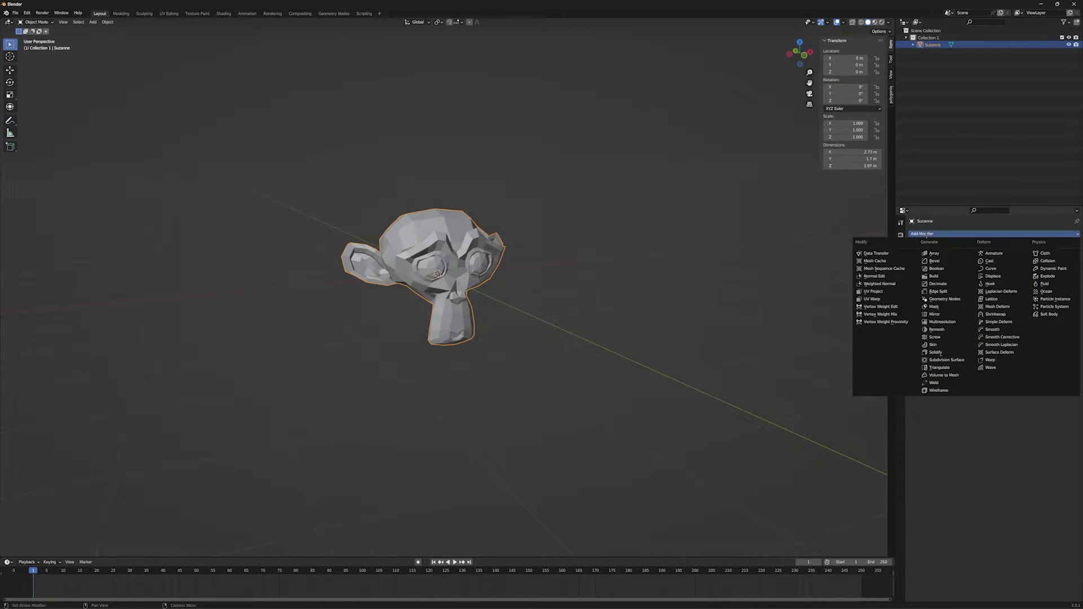
pyautogui.click(941, 298)
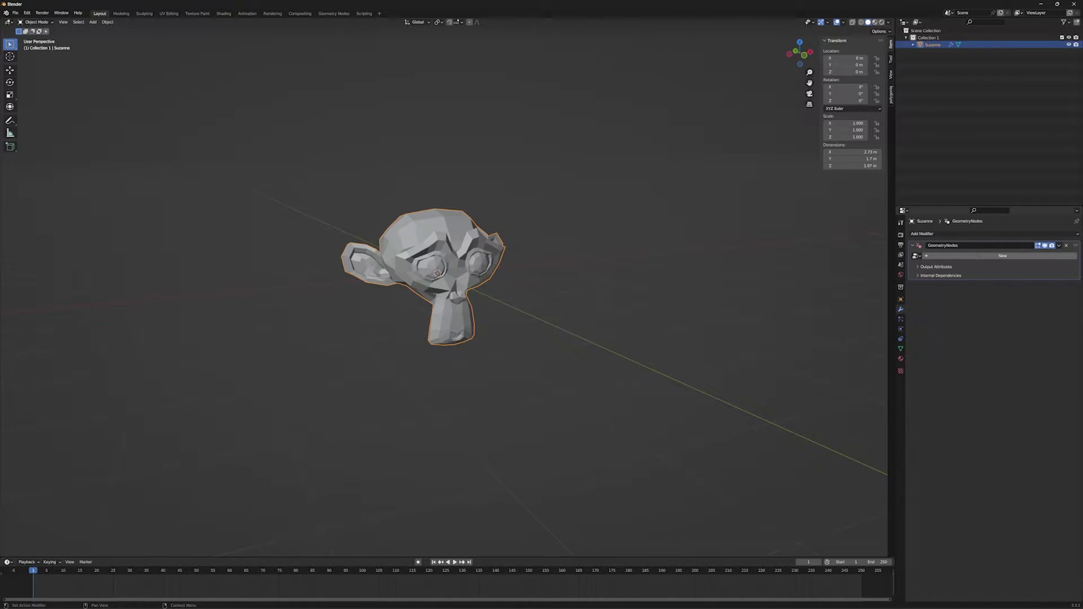
pyautogui.click(334, 13)
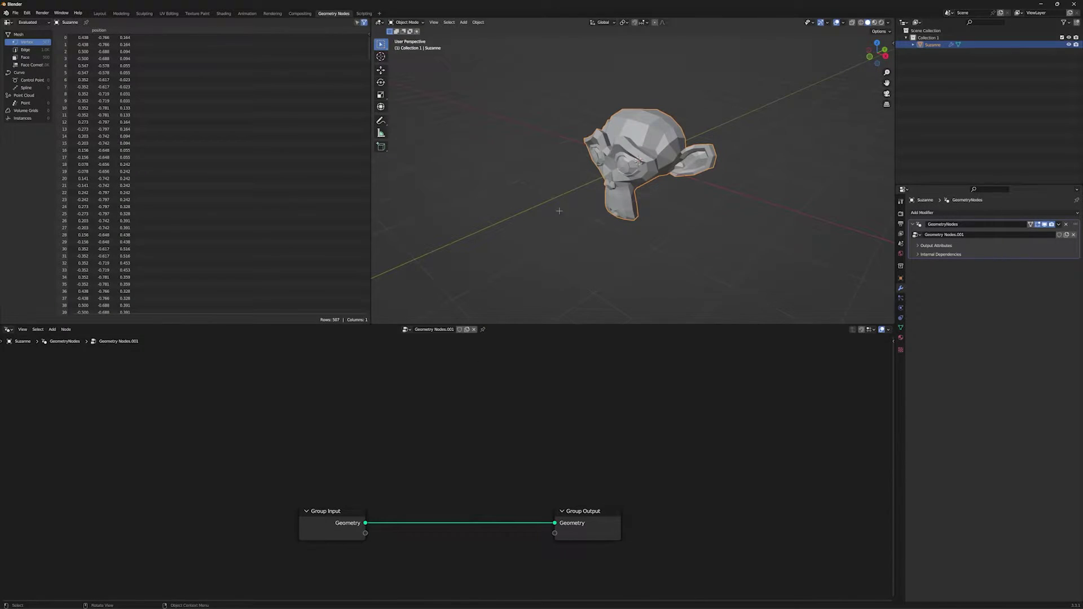
# Add a Mesh Line node and an Instance on Points node to the node tree, placed side by side
pyautogui.moveTo(577, 210); pyautogui.dragTo(618, 220, button='middle')
pyautogui.scroll(-3, 315, 431)
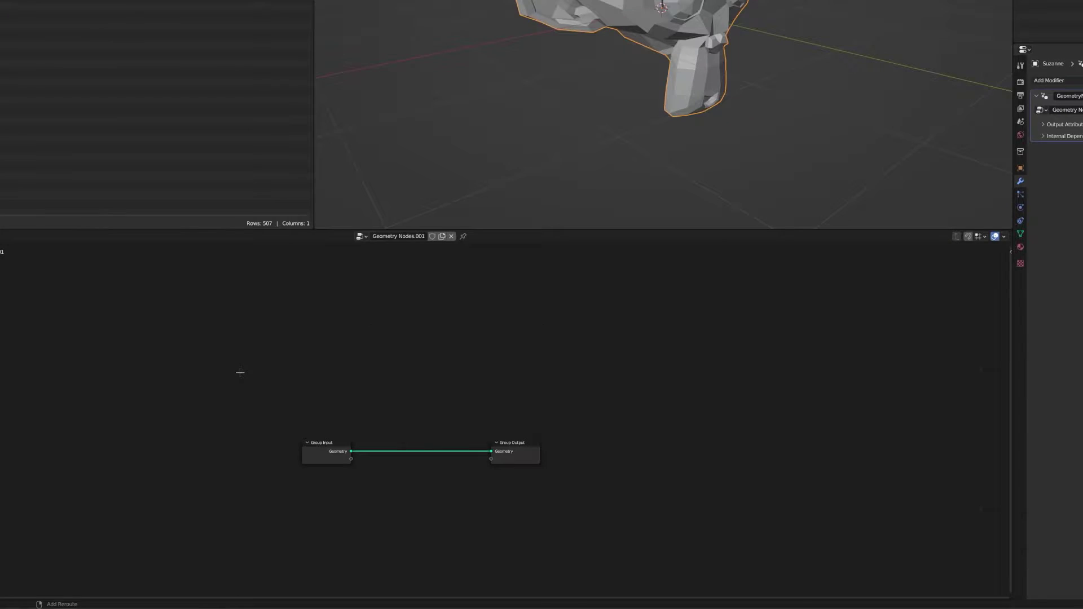
pyautogui.hotkey('shift', 'a')
pyautogui.write('mes')
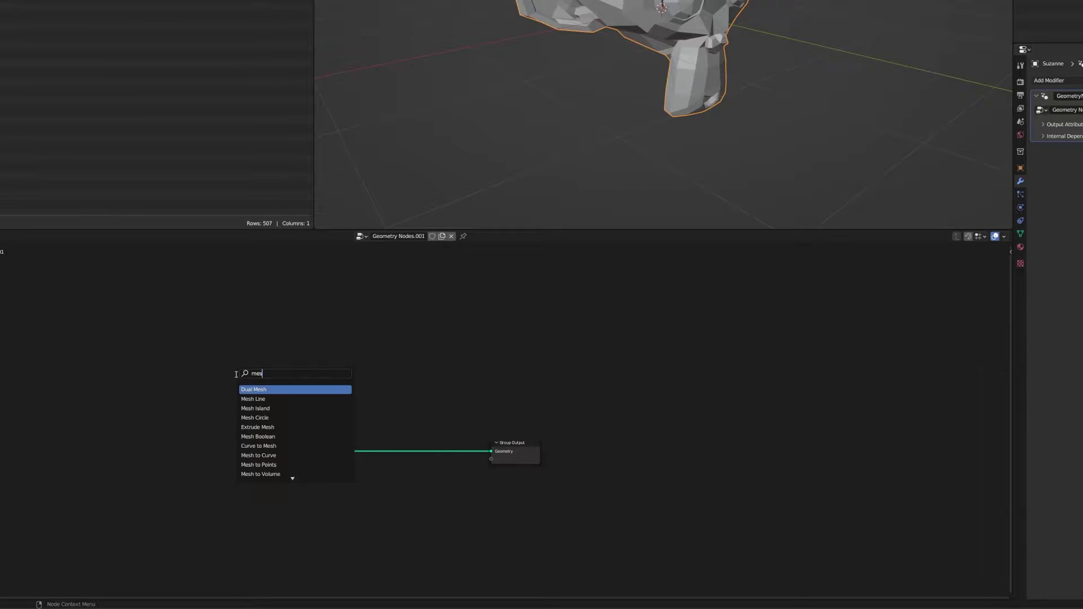
pyautogui.write('h line')
pyautogui.press('Return')
pyautogui.hotkey('shift', 'a')
pyautogui.write('instance on')
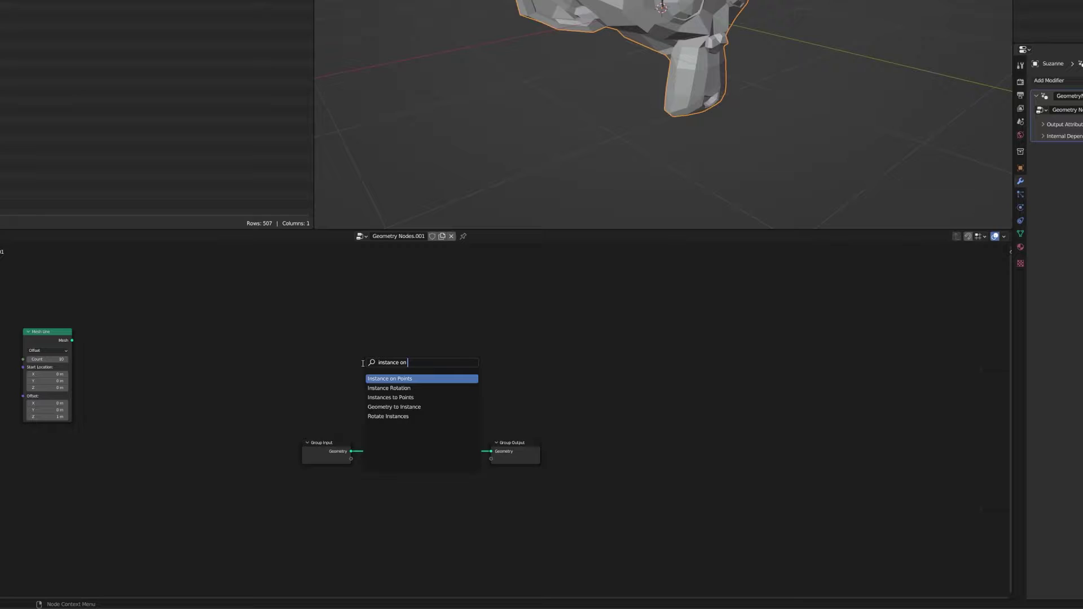
pyautogui.press('Return')
pyautogui.click(97, 333)
# Add a Duplicate Elements node and a Set Position node beside the Instance on Points node
pyautogui.hotkey('shift', 'a')
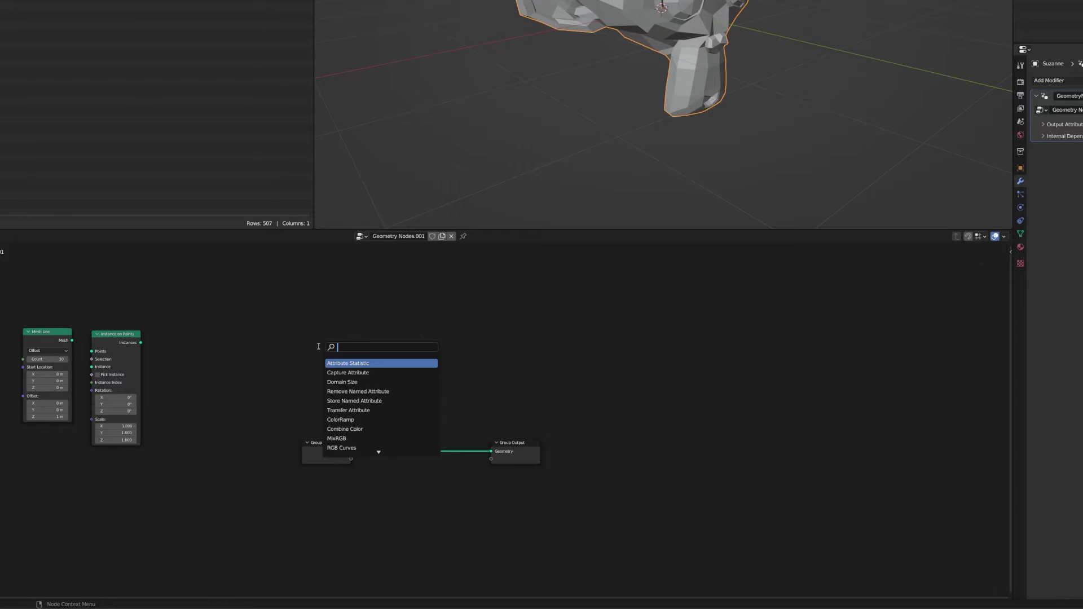
pyautogui.write('dupl')
pyautogui.press('Return')
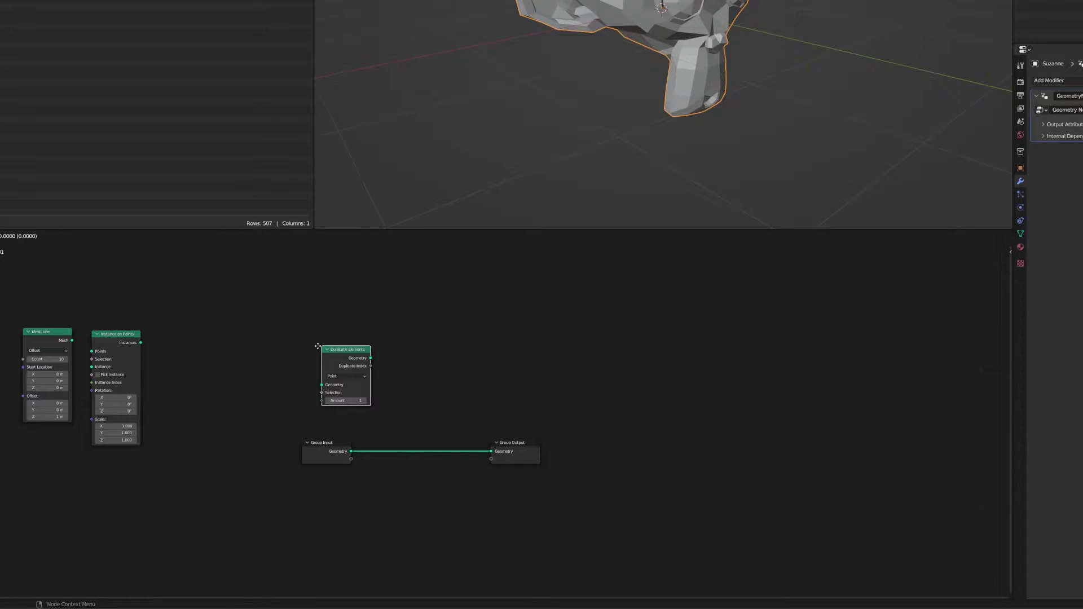
pyautogui.click(159, 334)
pyautogui.hotkey('shift', 'a')
pyautogui.write('set pos')
pyautogui.press('Return')
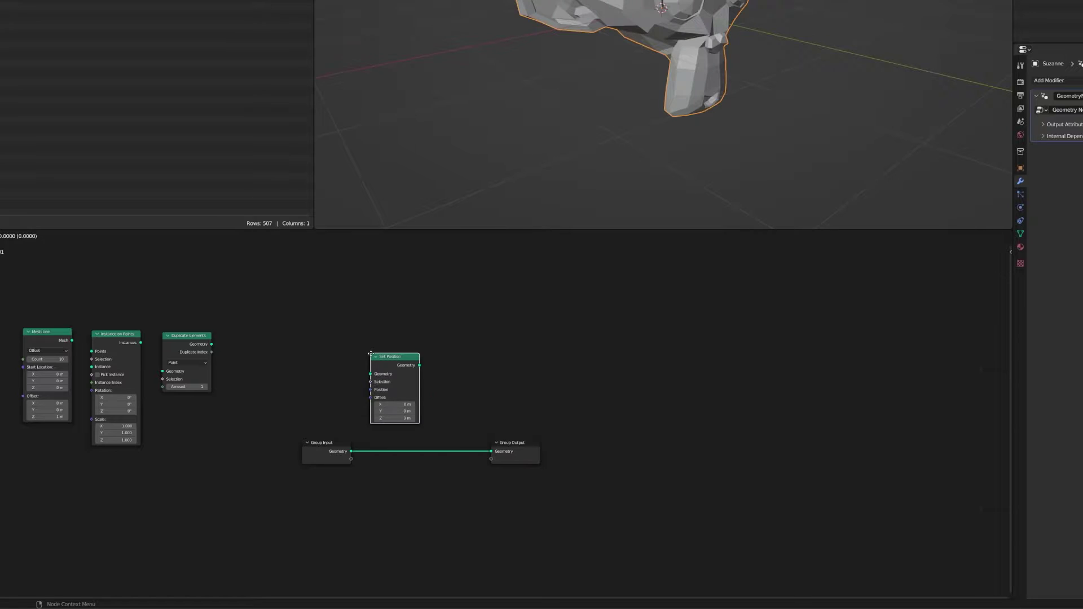
pyautogui.click(233, 335)
# Add a Combine XYZ node and a Math node set to Multiply below the other nodes
pyautogui.hotkey('shift', 'a')
pyautogui.write('combine')
pyautogui.press('Return')
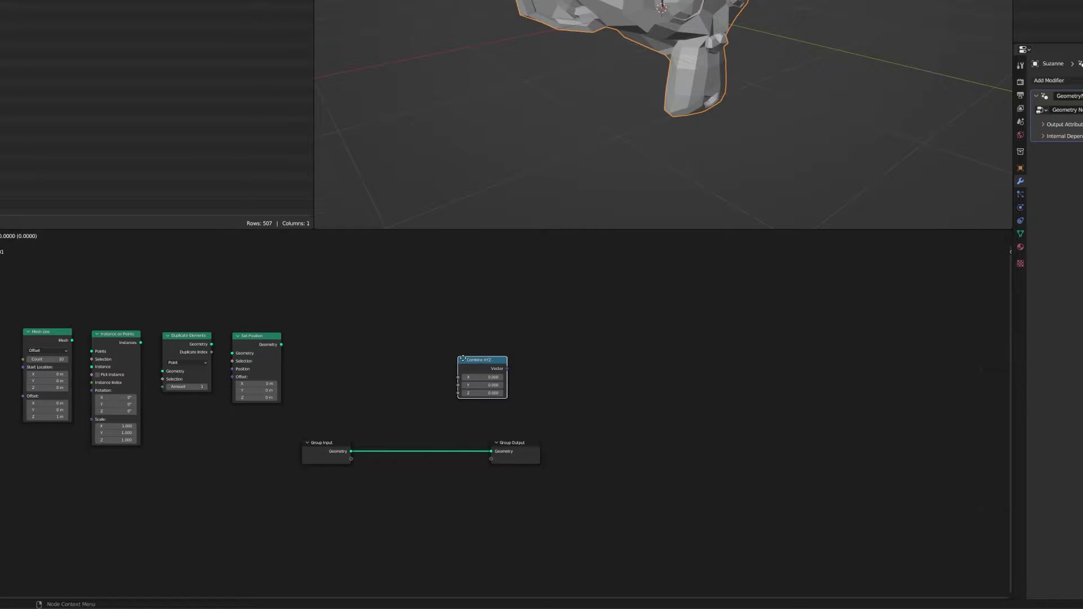
pyautogui.click(30, 475)
pyautogui.hotkey('shift', 'a')
pyautogui.write('math')
pyautogui.press('Return')
pyautogui.click(418, 369)
pyautogui.click(406, 368)
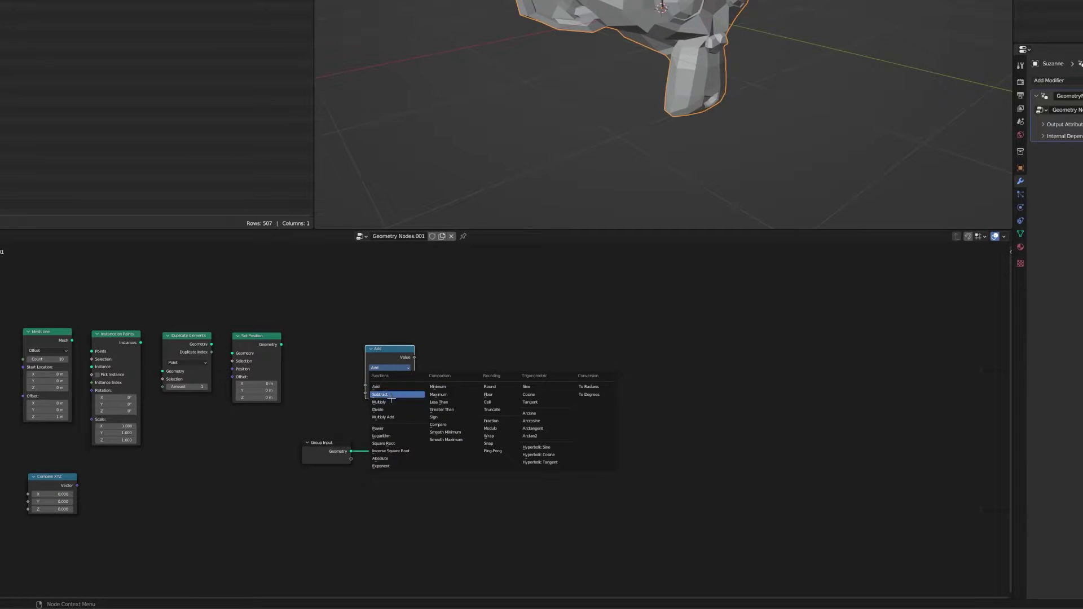
pyautogui.click(388, 402)
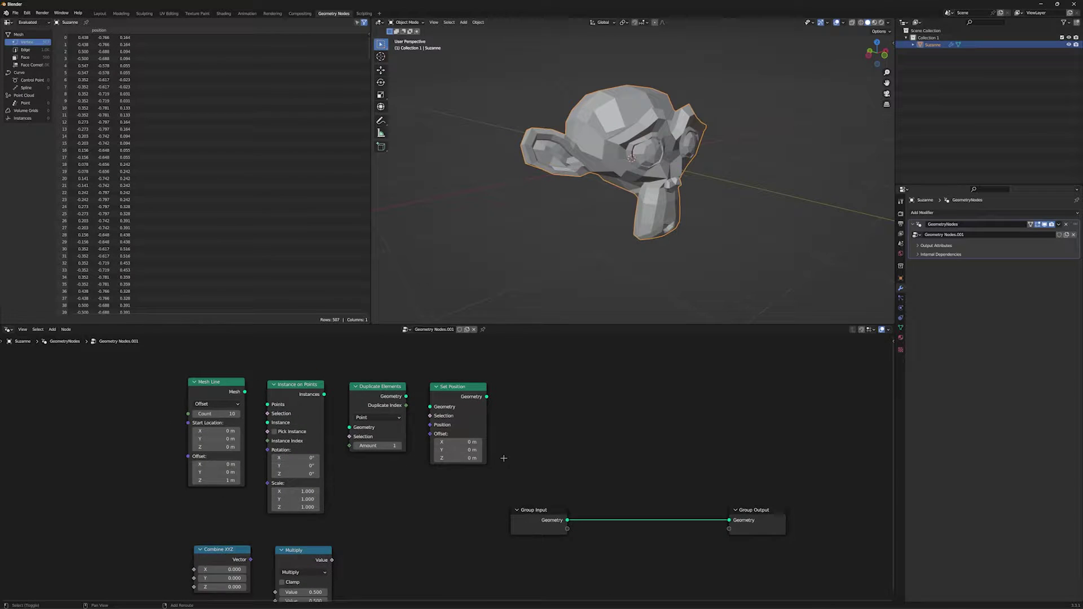
# Insert Instance on Points between Group Input and Group Output, with the input geometry feeding its Instance socket
pyautogui.moveTo(503, 457); pyautogui.dragTo(465, 428, button='middle')
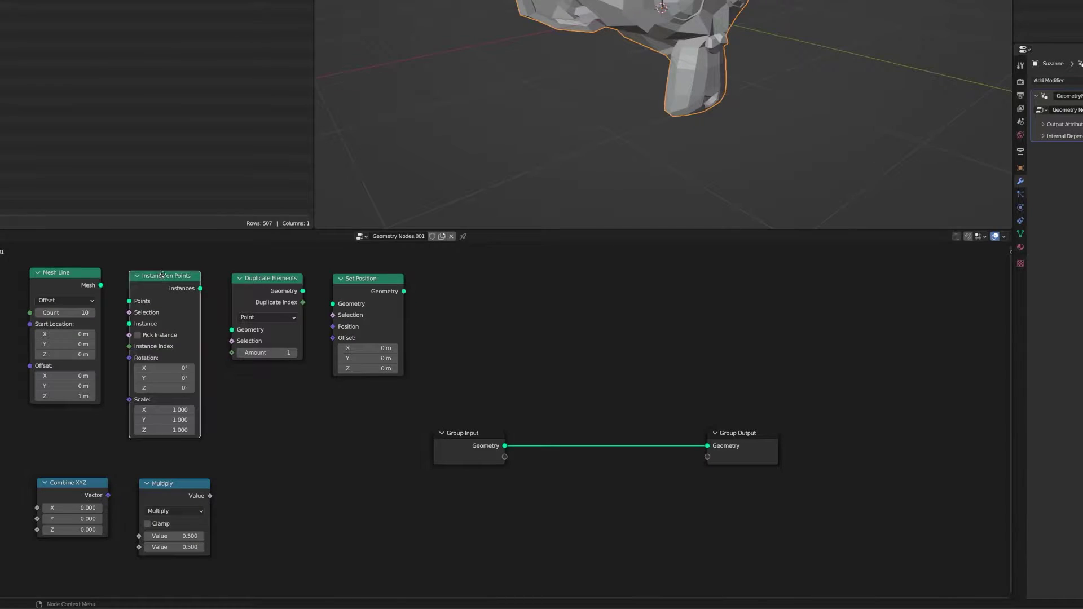
pyautogui.moveTo(259, 359); pyautogui.dragTo(588, 468)
pyautogui.moveTo(603, 422); pyautogui.dragTo(567, 424)
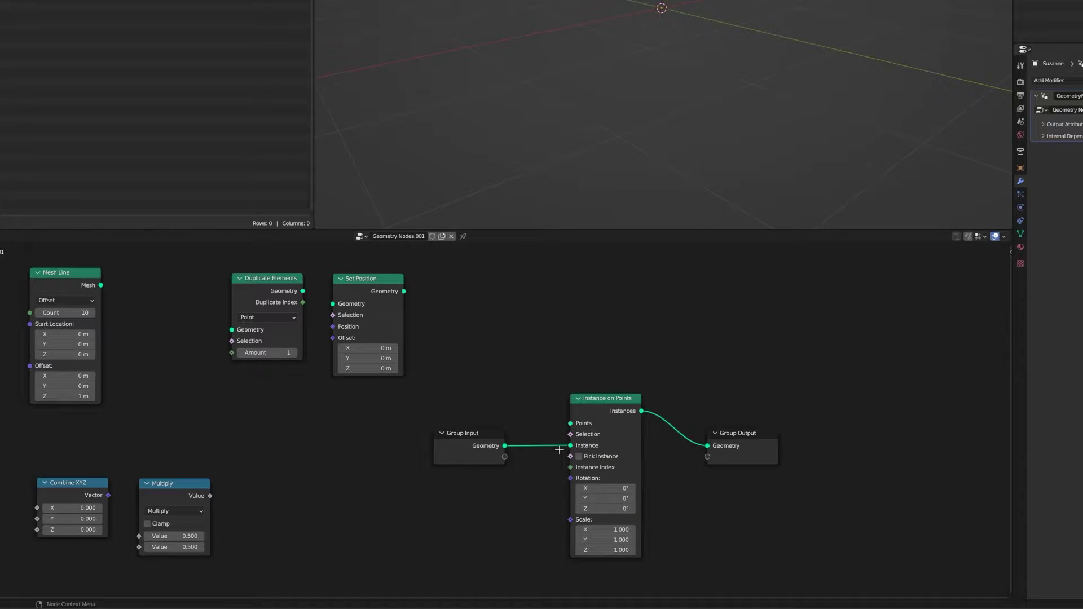
# Move the Mesh Line node above Group Input and connect its Mesh output to the Points socket of Instance on Points
pyautogui.moveTo(56, 273); pyautogui.dragTo(456, 298)
pyautogui.moveTo(499, 312); pyautogui.dragTo(540, 332)
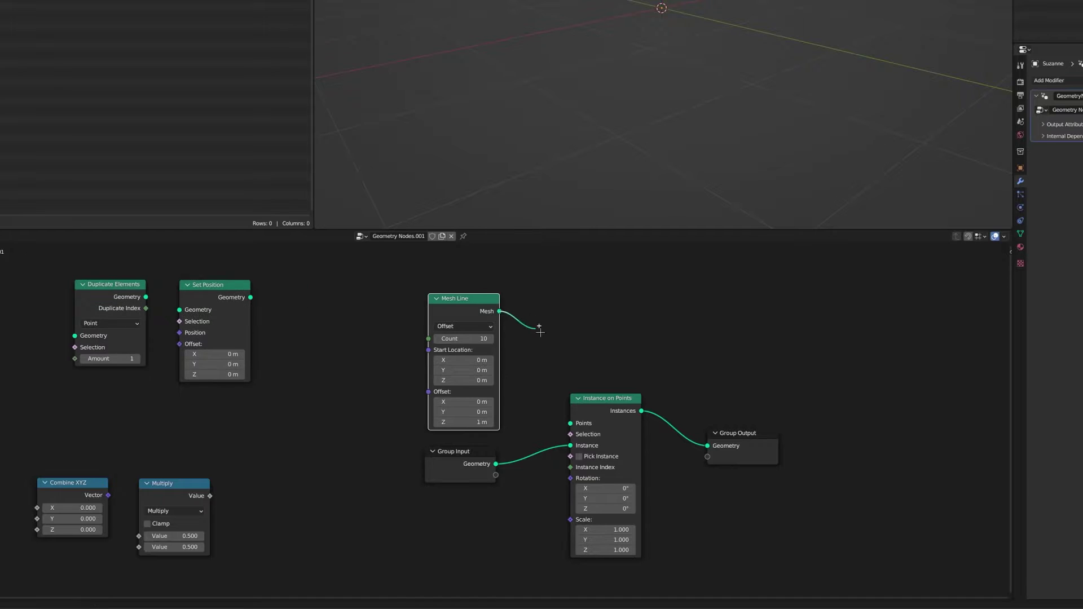
pyautogui.moveTo(539, 401); pyautogui.dragTo(570, 423)
# Set the Mesh Line offset to 4 m on X and 0 m on Z
pyautogui.moveTo(480, 406); pyautogui.dragTo(457, 390)
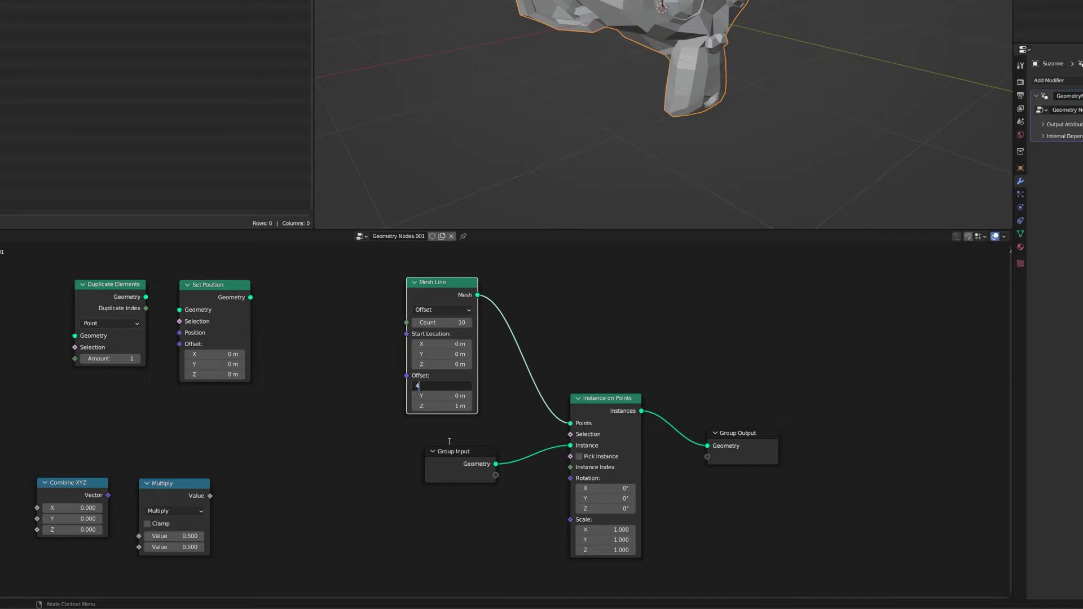
pyautogui.scroll(-4, 669, 143)
pyautogui.moveTo(669, 143); pyautogui.dragTo(590, 172, button='middle')
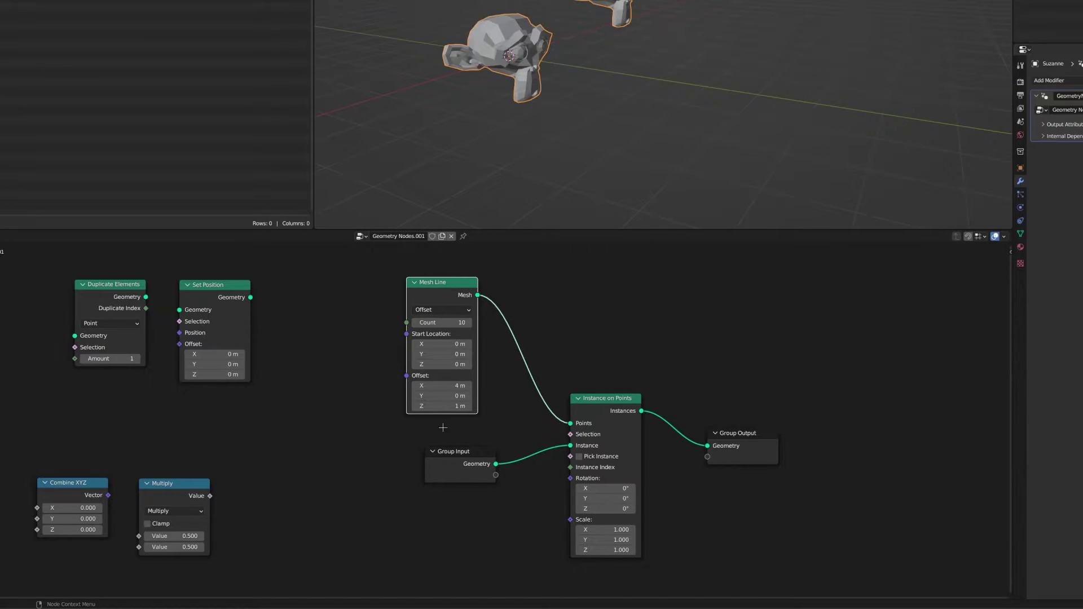
pyautogui.doubleClick(443, 406)
pyautogui.write('0')
pyautogui.press('Return')
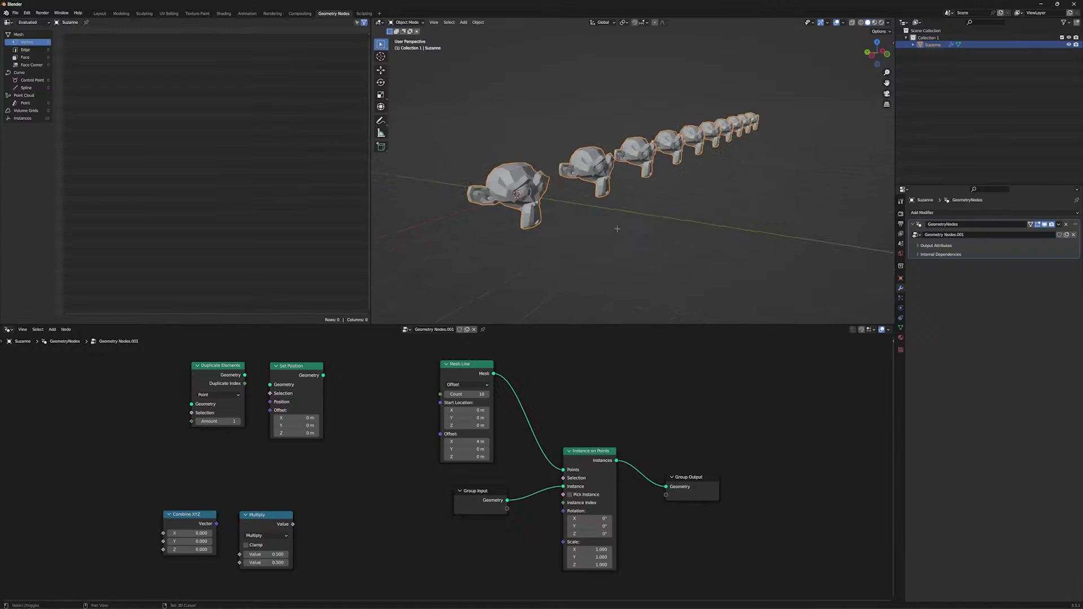
# Insert Duplicate Elements and Set Position in sequence between Mesh Line and Instance on Points, and move Group Input down to clear space
pyautogui.moveTo(618, 229)
pyautogui.mouseDown(button='middle')
pyautogui.moveTo(655, 226)
pyautogui.moveTo(612, 226)
pyautogui.mouseUp(button='middle')
pyautogui.scroll(-4, 612, 225)
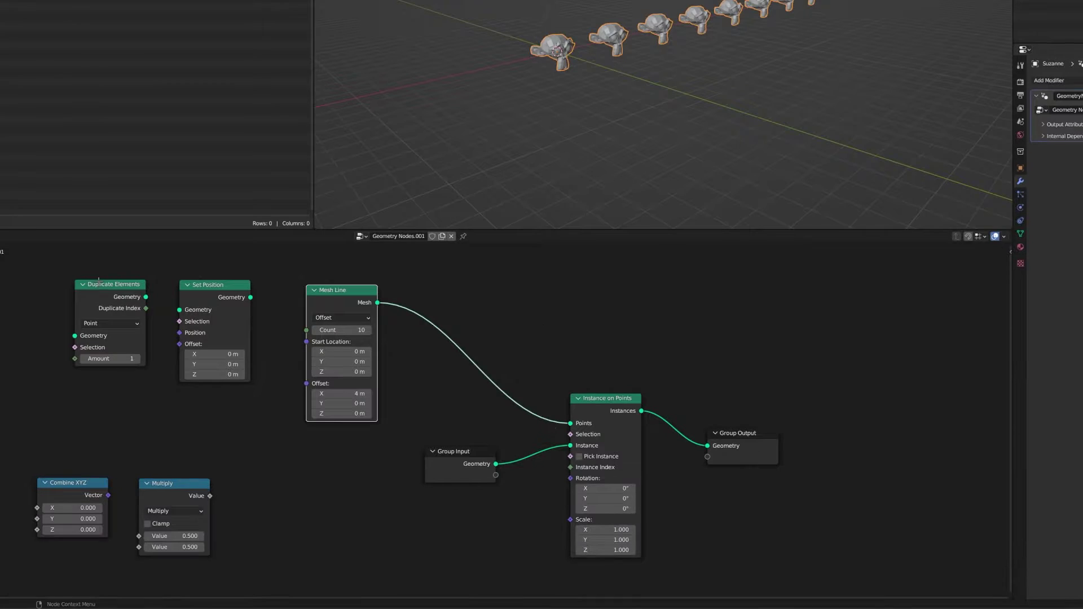
pyautogui.moveTo(121, 285); pyautogui.dragTo(530, 303)
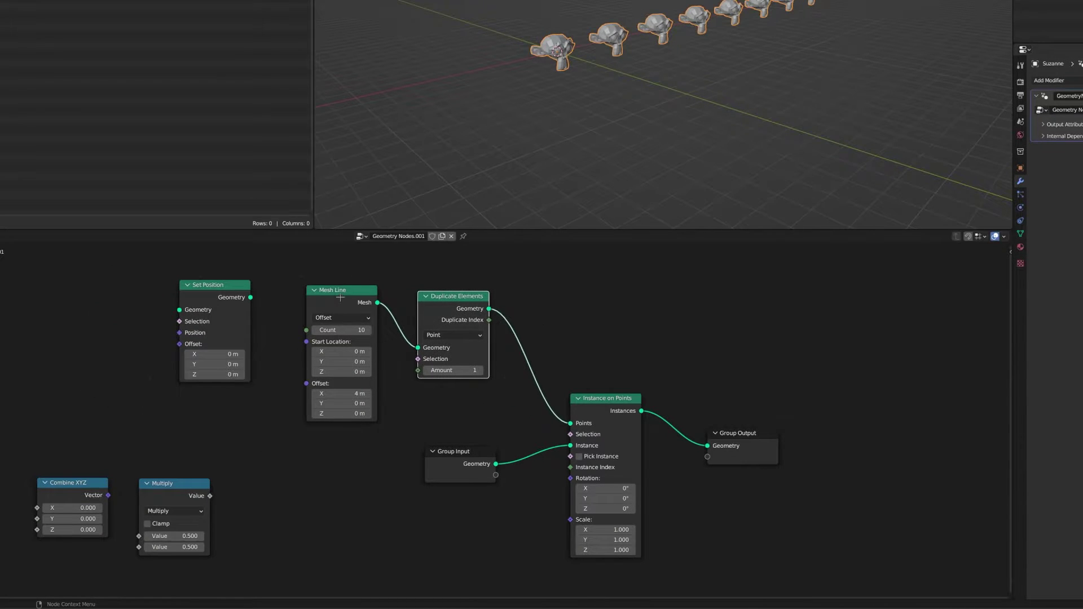
pyautogui.moveTo(27, 286); pyautogui.dragTo(490, 320)
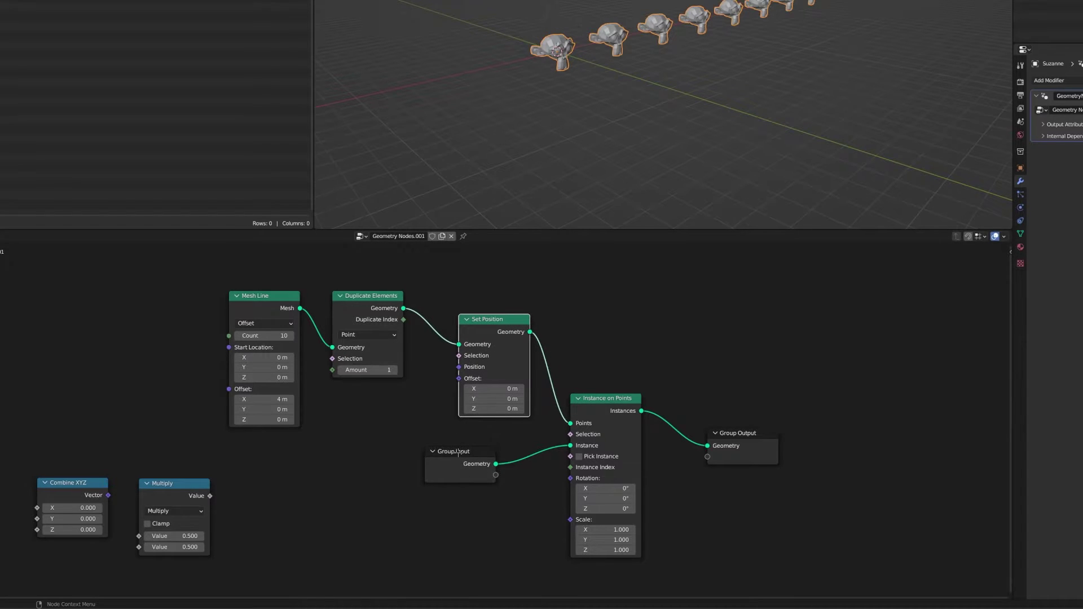
pyautogui.moveTo(458, 452); pyautogui.dragTo(458, 528)
# Move Combine XYZ below Duplicate Elements and connect its Vector output to the Offset of Set Position
pyautogui.scroll(3, 452, 476)
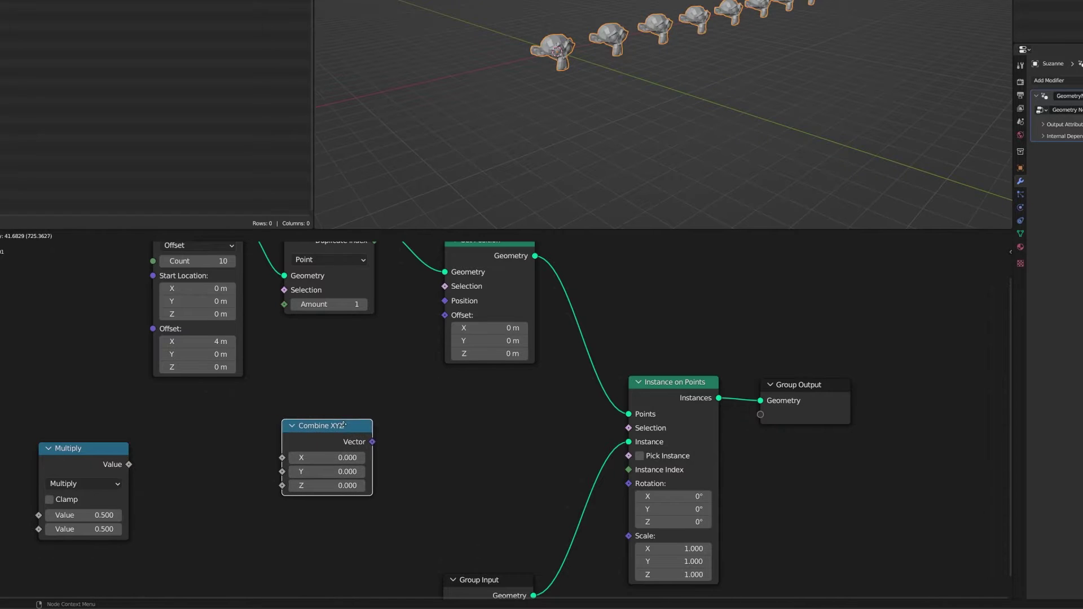
pyautogui.click(360, 429)
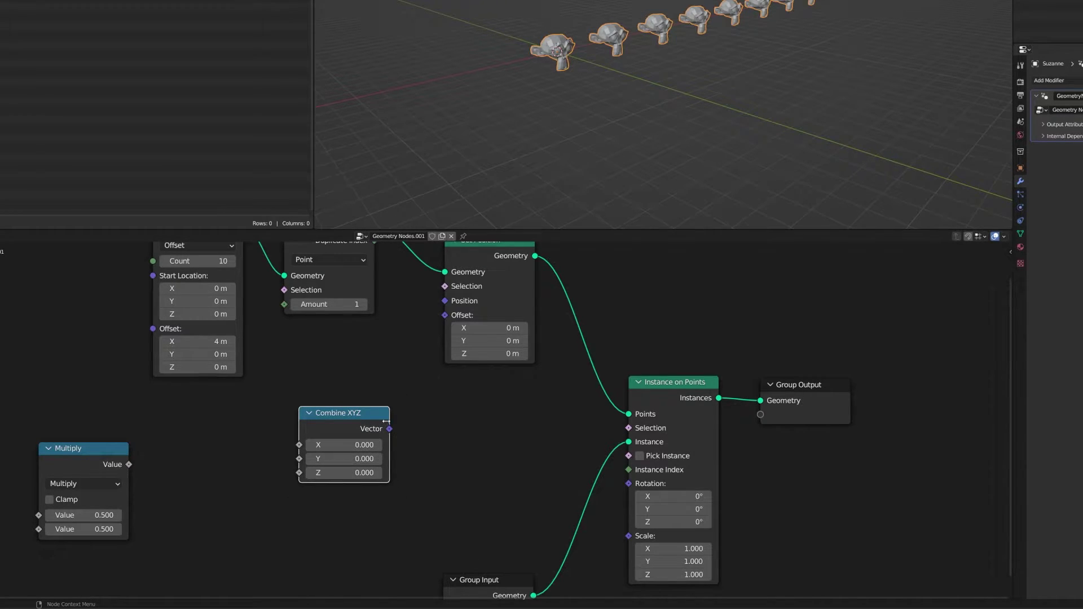
pyautogui.moveTo(443, 319); pyautogui.dragTo(445, 316)
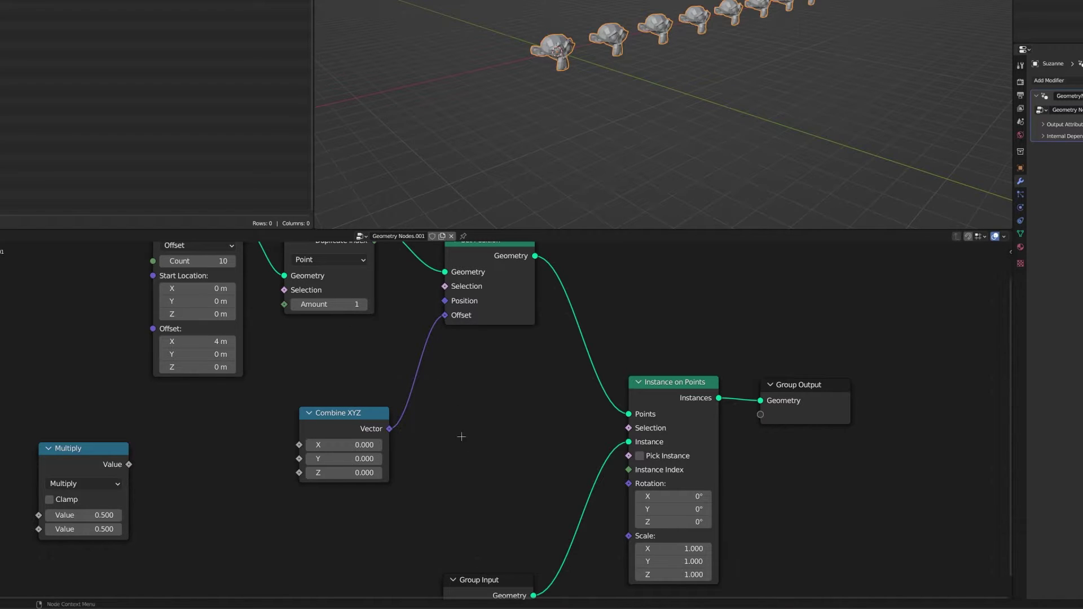
# Arrange Multiply beside Combine XYZ, then link Duplicate Index into Multiply and its result into the Y input of Combine XYZ
pyautogui.press('Home')
pyautogui.moveTo(193, 461); pyautogui.dragTo(316, 401)
pyautogui.moveTo(388, 421); pyautogui.dragTo(441, 427)
pyautogui.click(271, 394)
pyautogui.moveTo(271, 395); pyautogui.dragTo(310, 397)
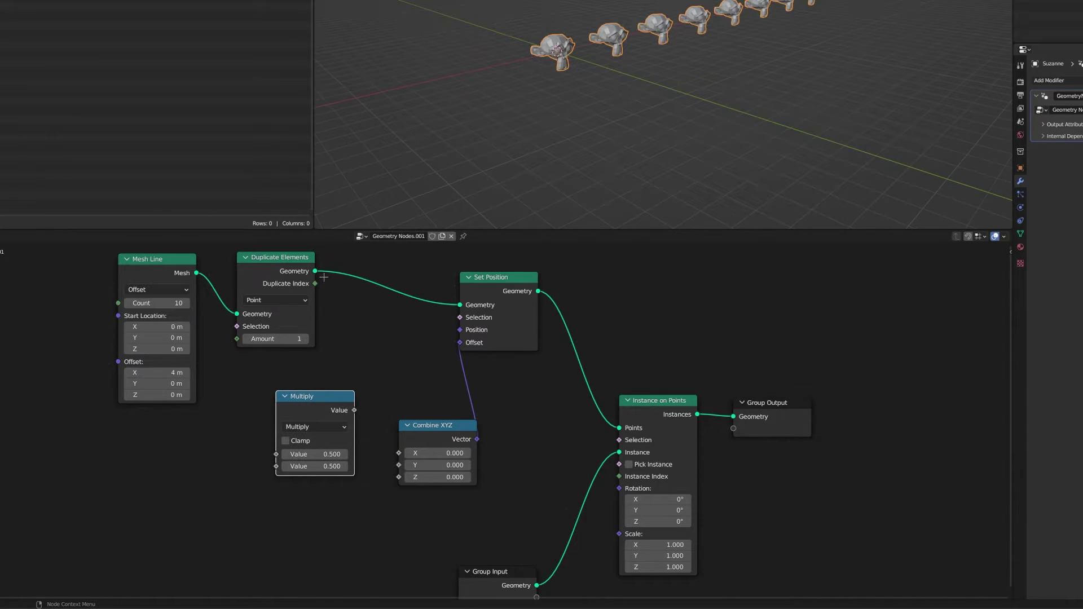
pyautogui.moveTo(314, 284); pyautogui.dragTo(282, 376)
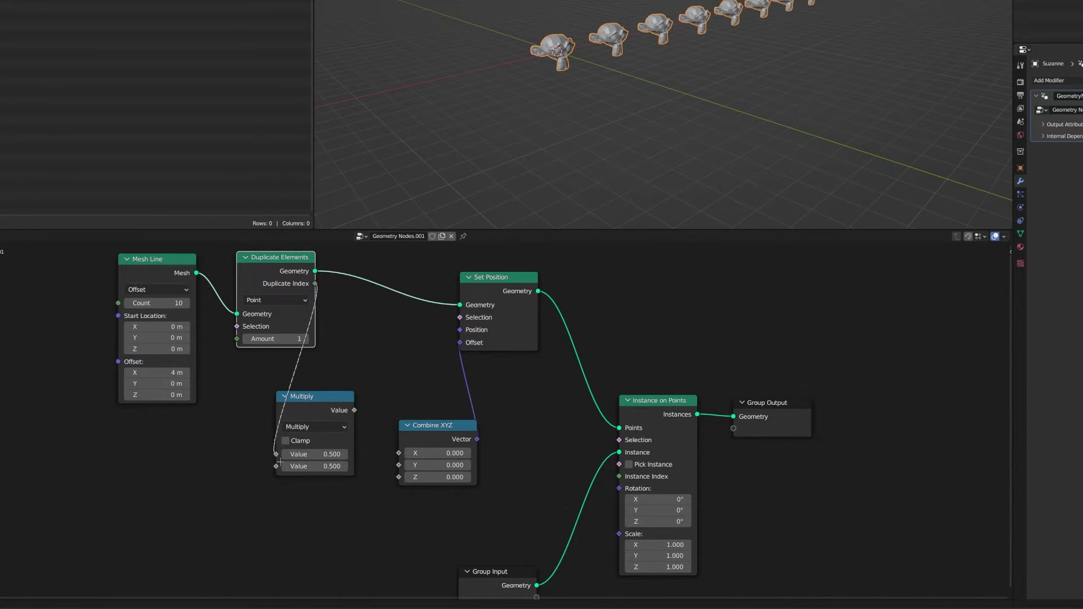
pyautogui.moveTo(280, 462); pyautogui.dragTo(277, 454)
pyautogui.moveTo(358, 421); pyautogui.dragTo(399, 465)
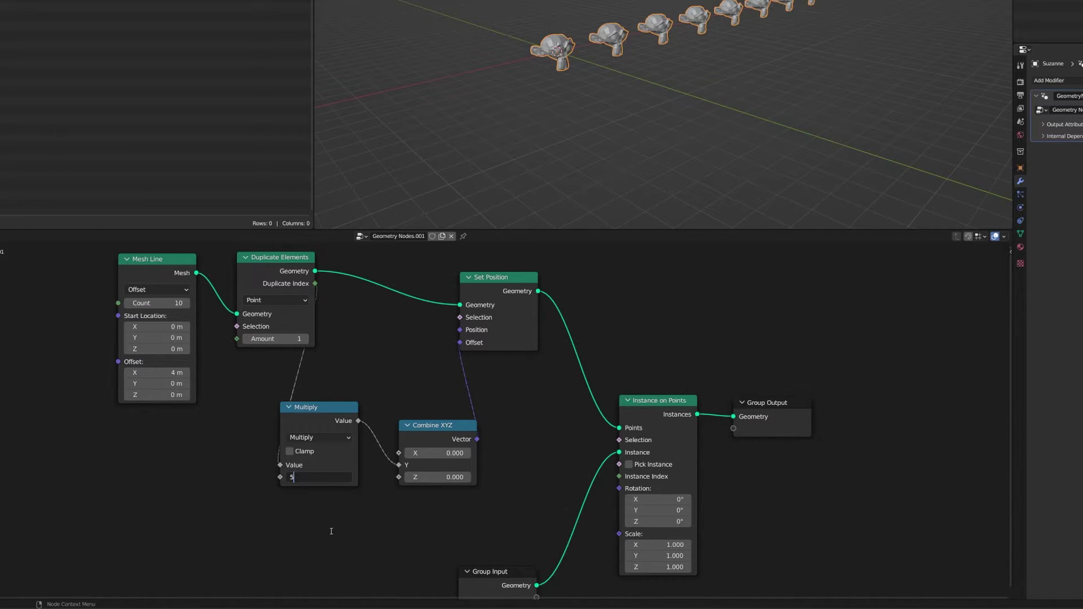
# Set the Multiply factor to 5 and the Duplicate Elements amount to 10
pyautogui.write('5')
pyautogui.press('Return')
pyautogui.write('10')
pyautogui.press('Return')
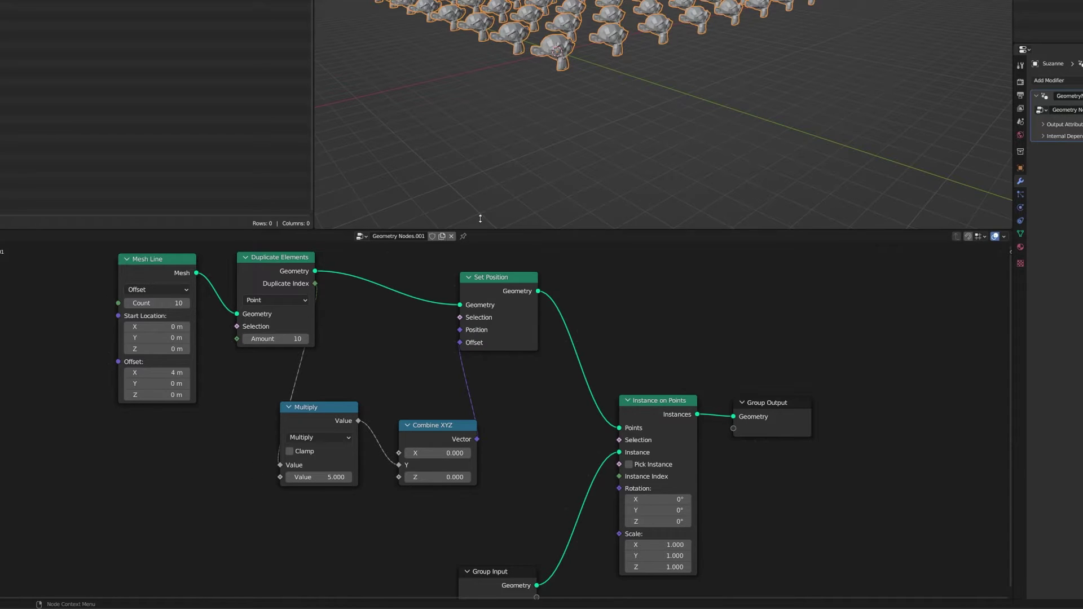
# Duplicate the Multiply node, feed it Duplicate Index, set its factor to 3, and connect it to the X input of Combine XYZ
pyautogui.keyDown('shift'); pyautogui.moveTo(552, 101); pyautogui.dragTo(509, 148, button='middle'); pyautogui.keyUp('shift')
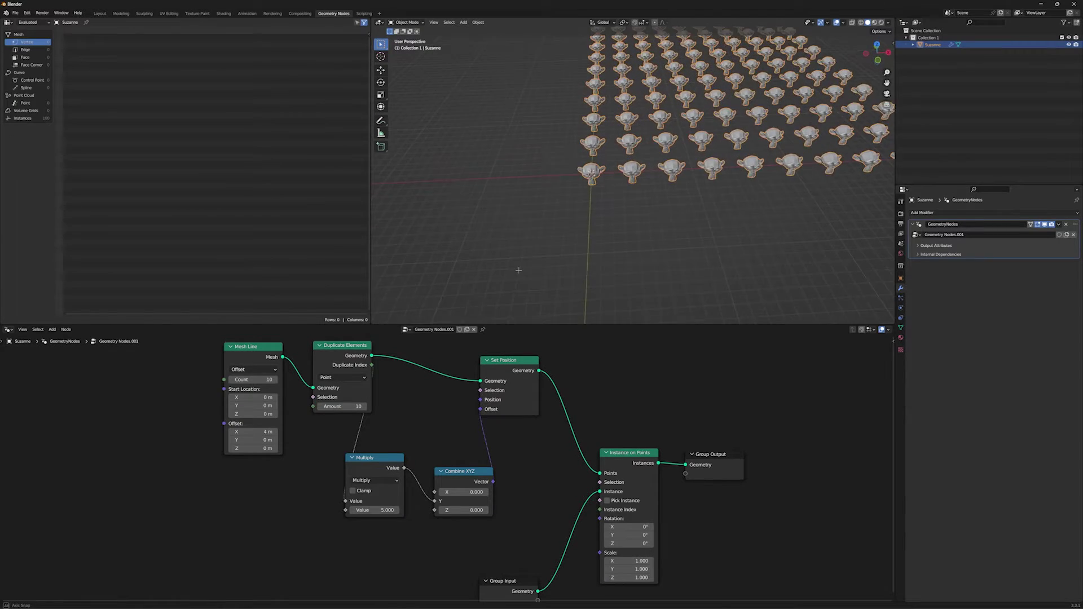
pyautogui.moveTo(578, 187)
pyautogui.mouseDown(button='middle')
pyautogui.moveTo(516, 217)
pyautogui.moveTo(629, 140)
pyautogui.moveTo(564, 210)
pyautogui.mouseUp(button='middle')
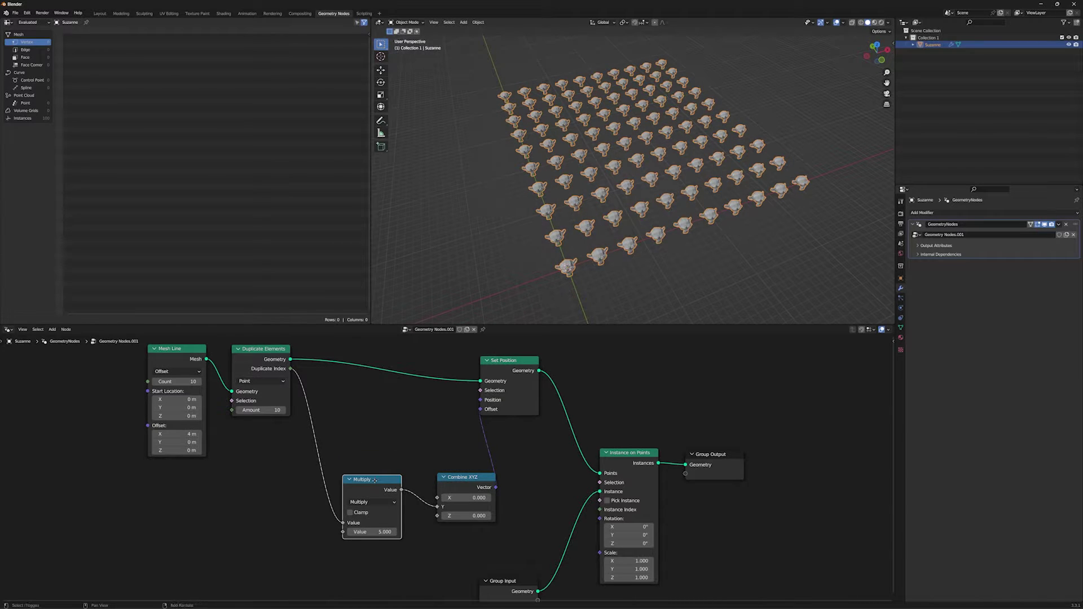
pyautogui.hotkey('shift', 'd')
pyautogui.click(374, 399)
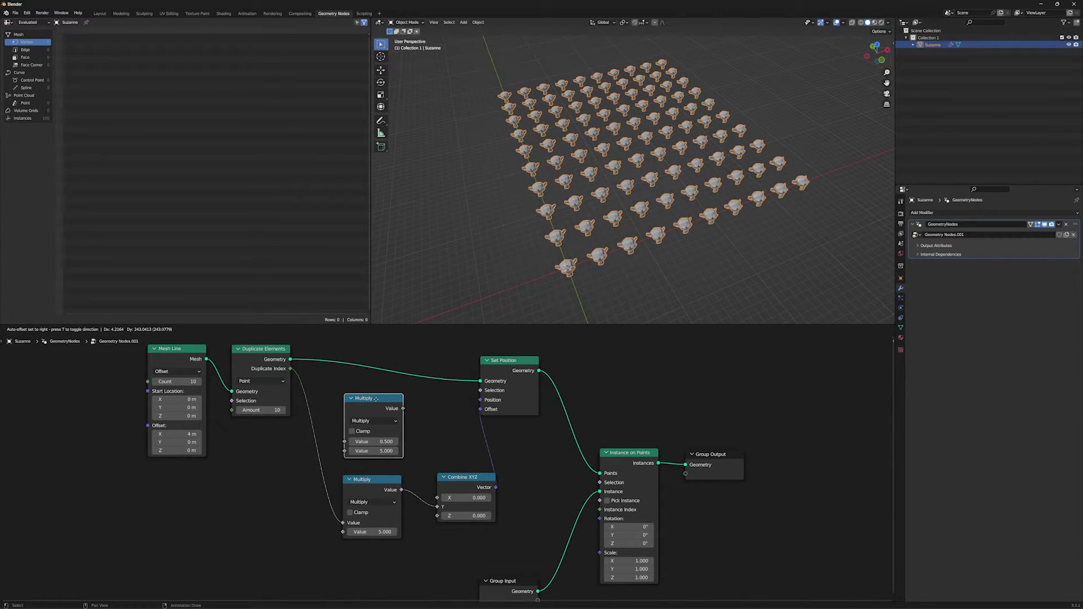
pyautogui.moveTo(291, 369); pyautogui.dragTo(326, 386)
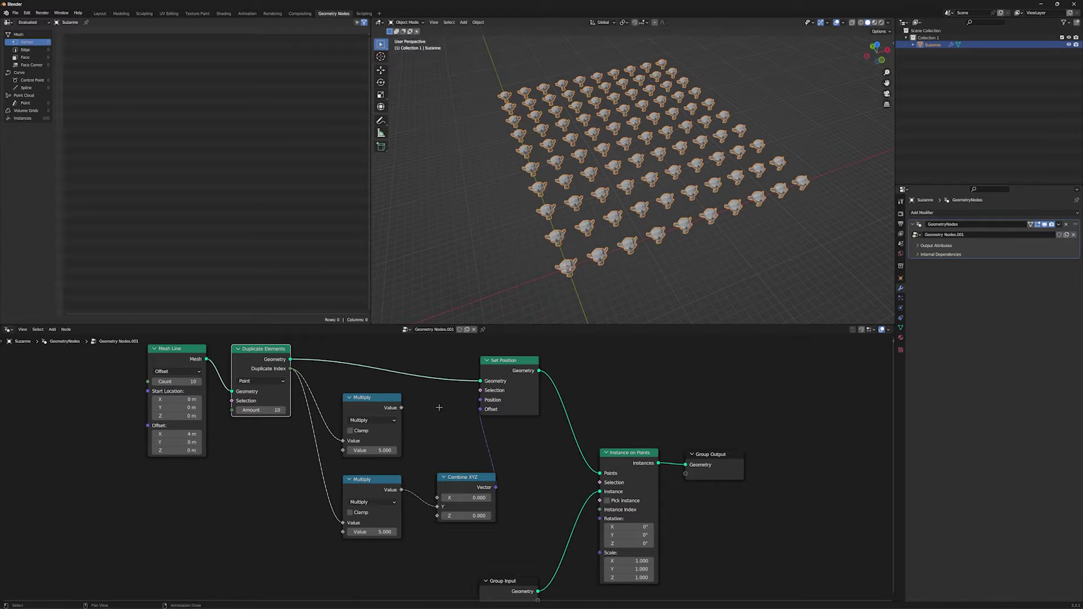
pyautogui.moveTo(372, 450); pyautogui.dragTo(412, 461)
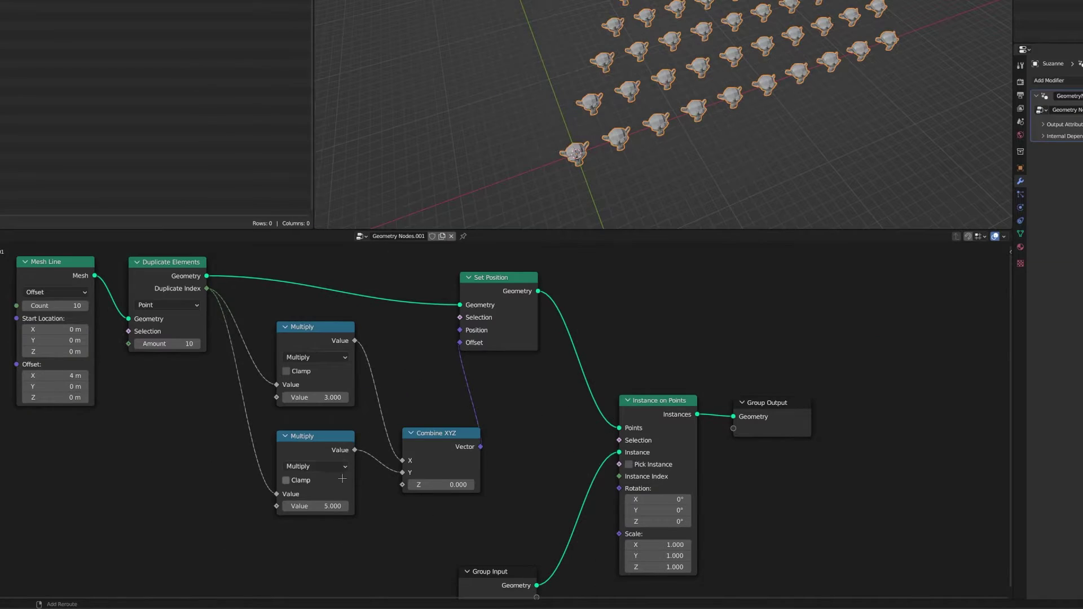
# Duplicate the lower Multiply node and place the copy directly beneath it
pyautogui.moveTo(342, 479); pyautogui.dragTo(336, 392, button='middle')
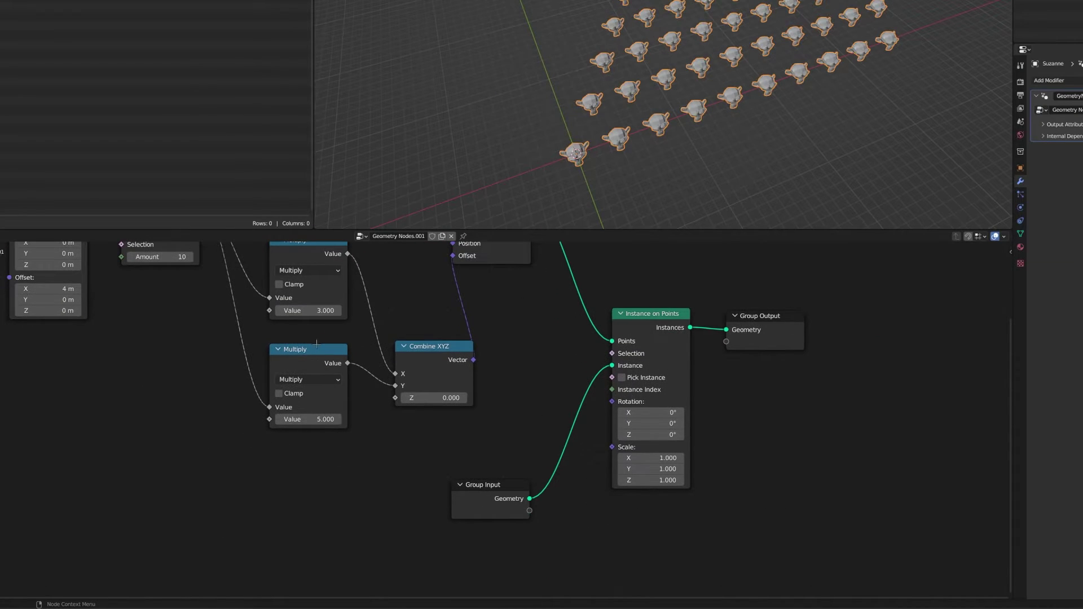
pyautogui.click(317, 362)
pyautogui.hotkey('shift', 'd')
pyautogui.click(319, 465)
pyautogui.moveTo(214, 322); pyautogui.dragTo(249, 405, button='middle')
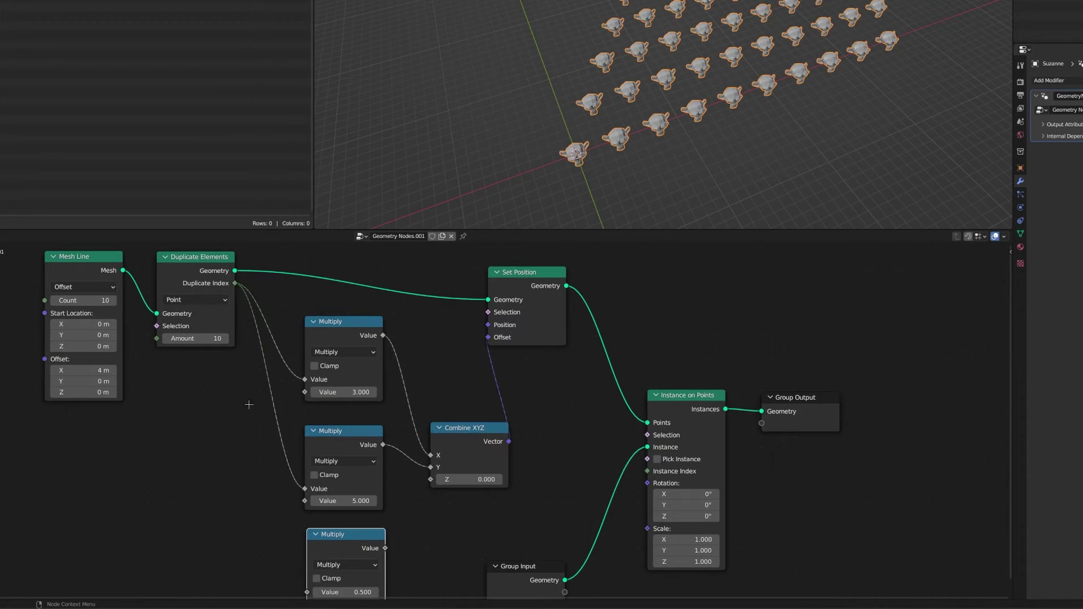
pyautogui.scroll(-1, 242, 293)
pyautogui.keyDown('shift'); pyautogui.scroll(-2, 269, 258); pyautogui.keyUp('shift')
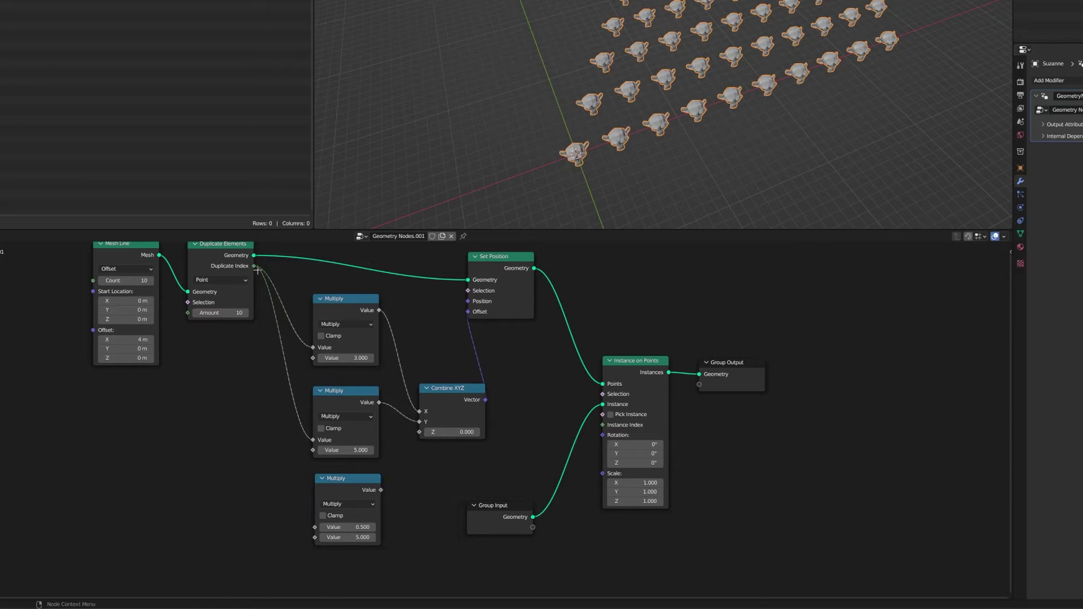
# Link Duplicate Index through the new Multiply into the Z input of Combine XYZ and set its factor to 1.4
pyautogui.moveTo(257, 269); pyautogui.dragTo(315, 527)
pyautogui.moveTo(384, 490); pyautogui.dragTo(419, 432)
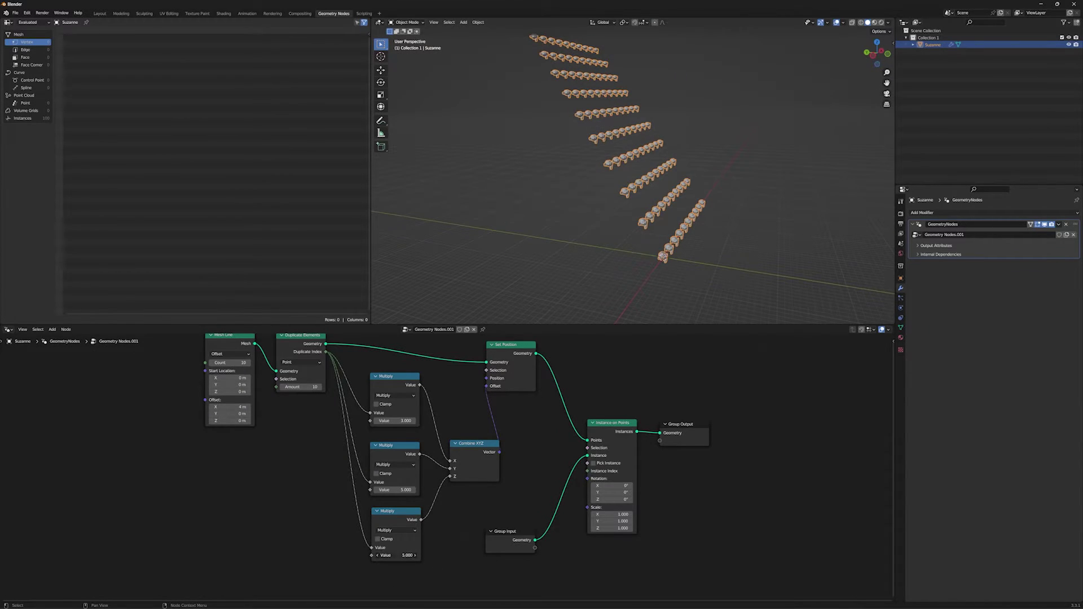
pyautogui.moveTo(396, 555); pyautogui.dragTo(372, 555)
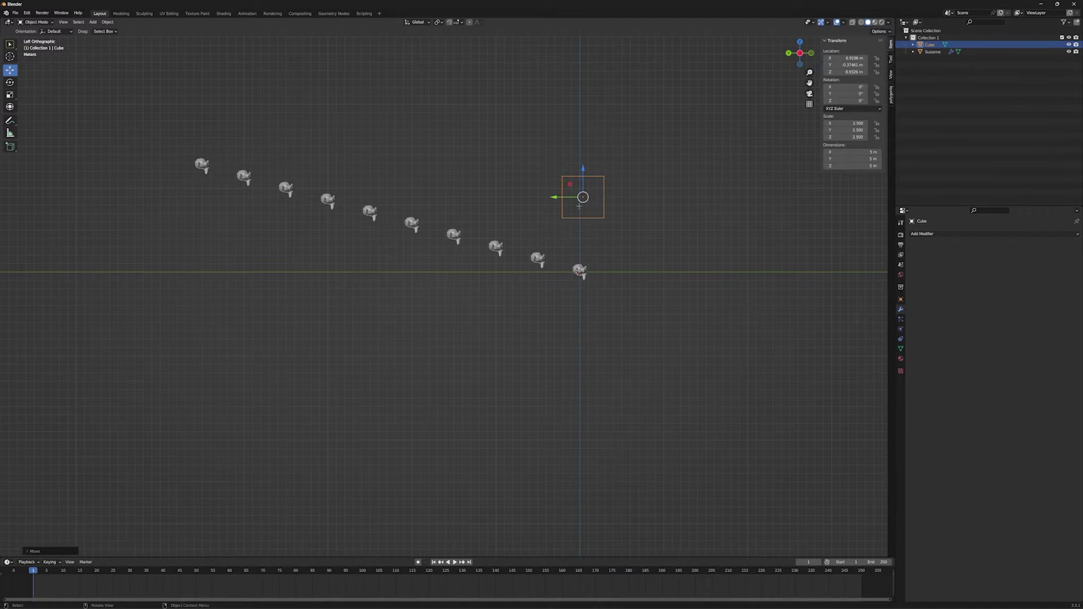
# Move the outlined cube through the sloped monkey grid to demonstrate how it removes the monkeys
pyautogui.moveTo(581, 194); pyautogui.dragTo(537, 259)
pyautogui.moveTo(537, 259); pyautogui.dragTo(362, 343, button='middle')
pyautogui.moveTo(445, 347); pyautogui.dragTo(416, 367)
# Set the outlined cube's X, Y and Z dimensions to 10 m
pyautogui.write('1')
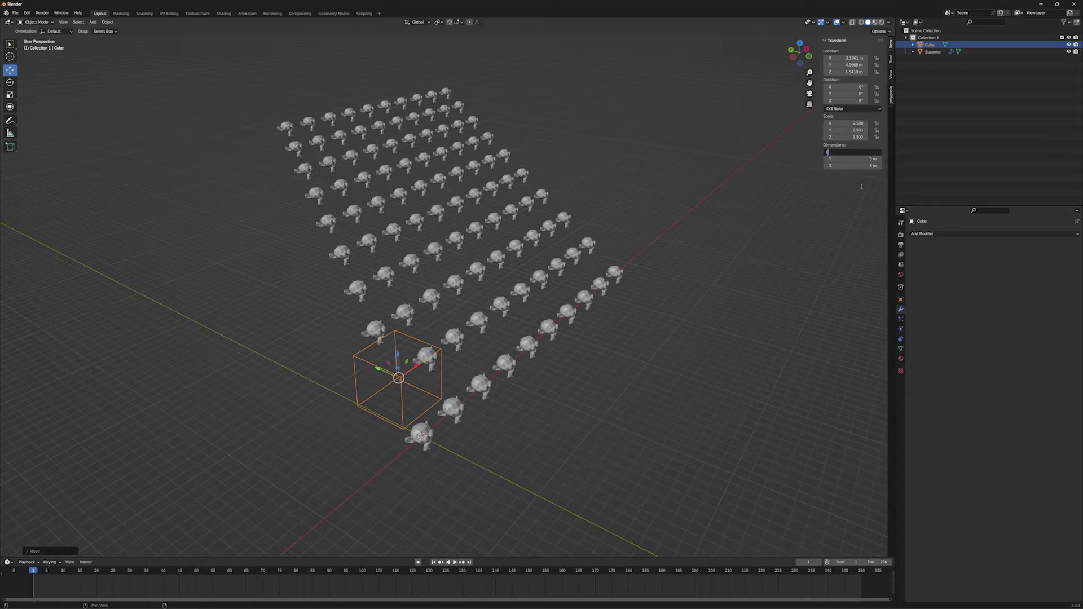
pyautogui.write('0')
pyautogui.press('Tab')
pyautogui.press('Tab')
pyautogui.write('10')
pyautogui.press('Return')
# Move the enlarged cube across the monkey grid to demonstrate the larger removal area
pyautogui.press('g')
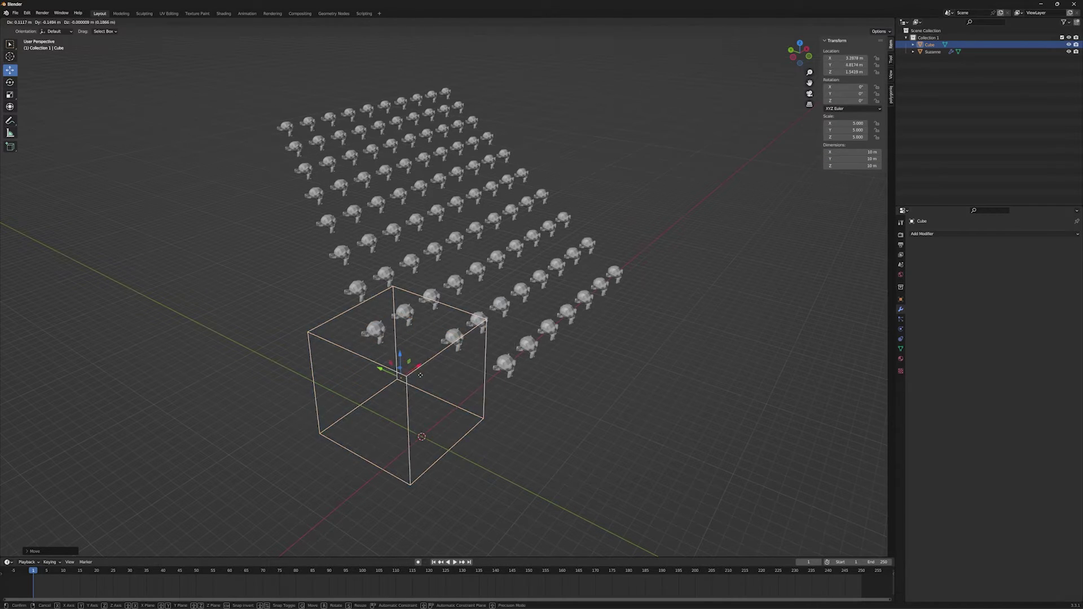
pyautogui.click(793, 74)
pyautogui.moveTo(799, 53); pyautogui.dragTo(727, 61)
pyautogui.moveTo(264, 389); pyautogui.dragTo(401, 338)
# Set the new cube's X, Y and Z dimensions to 5 m
pyautogui.click(866, 154)
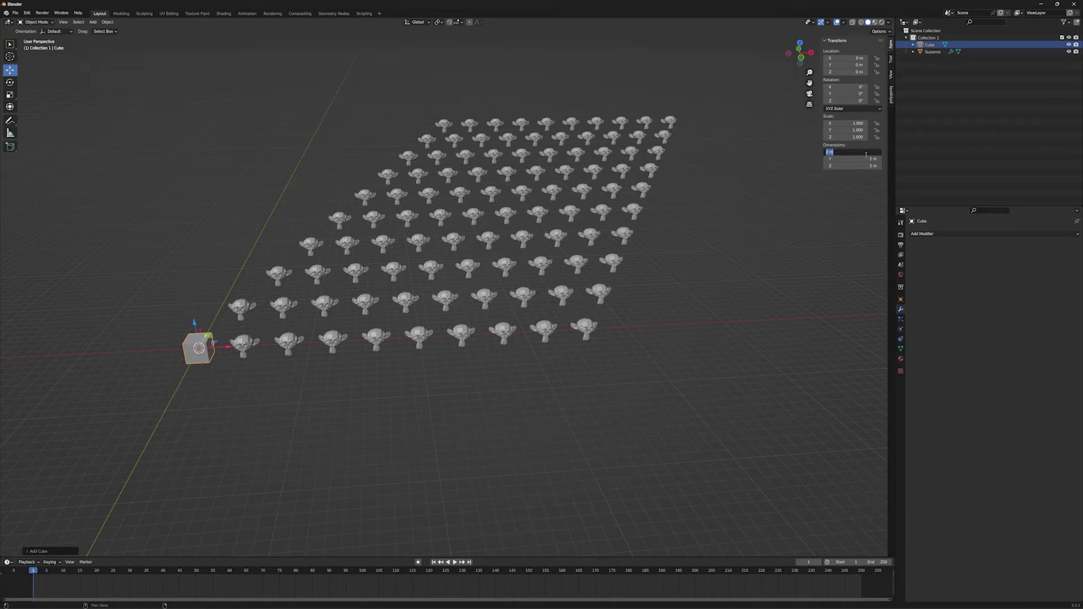
pyautogui.write('5')
pyautogui.press('Tab')
pyautogui.write('5')
pyautogui.press('Tab')
pyautogui.write('5')
pyautogui.press('Return')
pyautogui.click(773, 244)
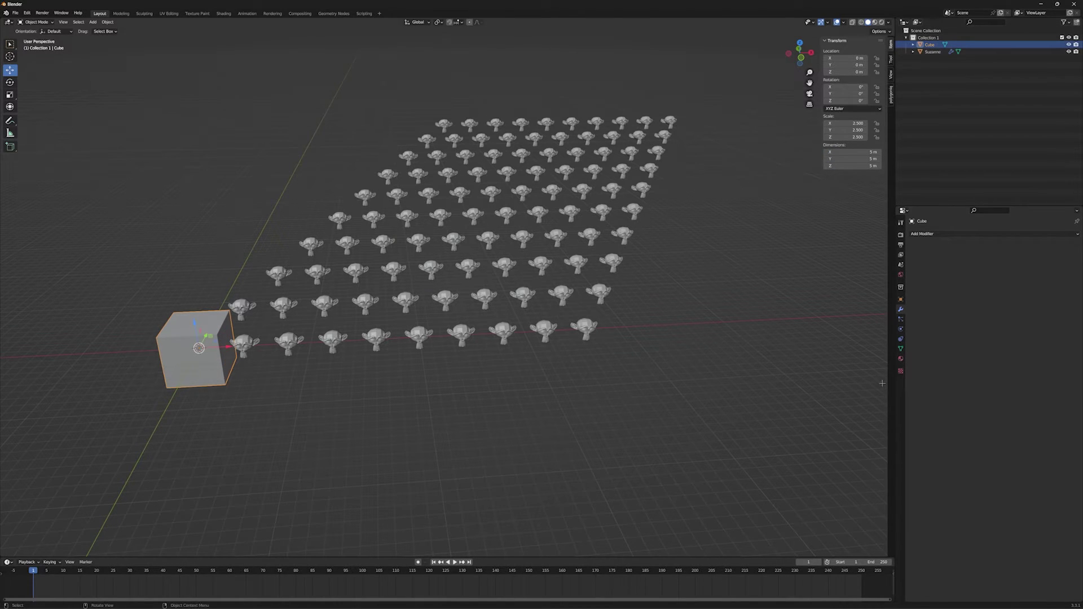
# Change the cube's viewport display from textured to a wireframe outline
pyautogui.click(901, 349)
pyautogui.click(901, 310)
pyautogui.click(901, 299)
pyautogui.click(931, 391)
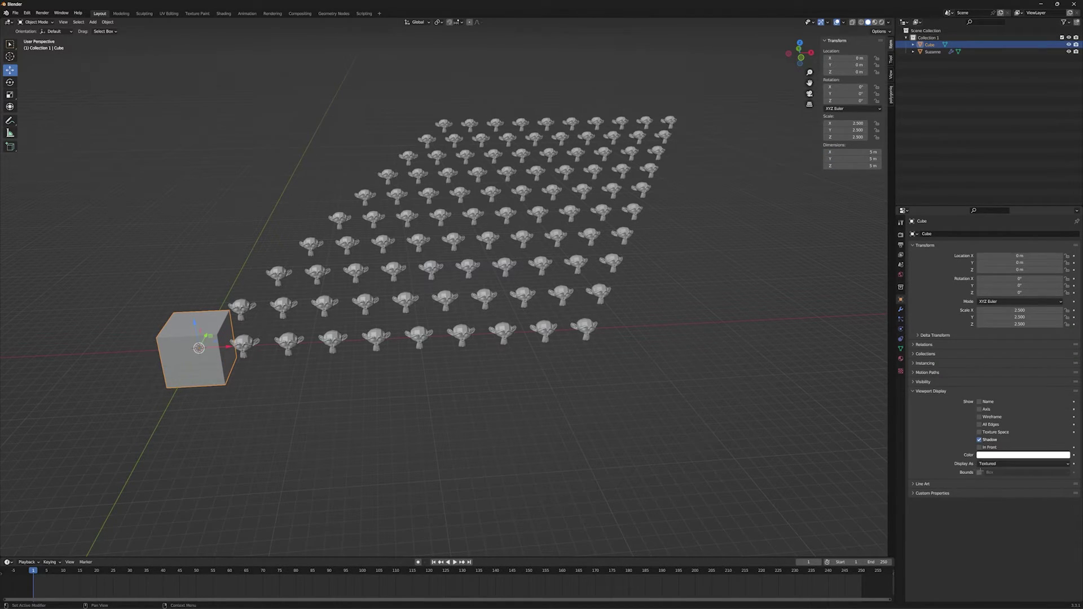
pyautogui.click(1023, 464)
pyautogui.click(1010, 490)
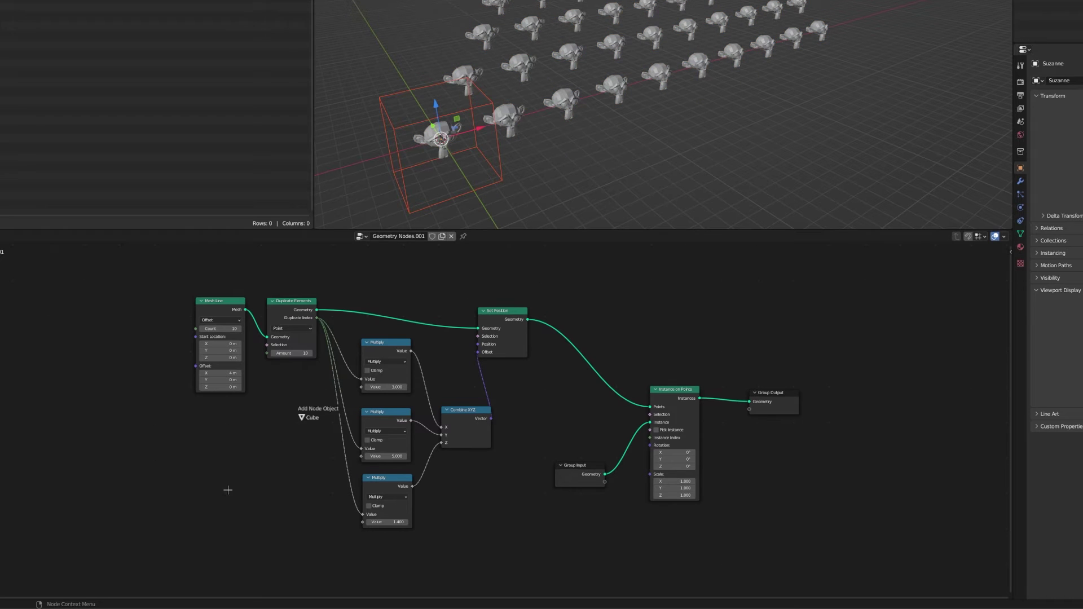
# Add an Object Info node for the Cube to the node tree, below and to the left of the Multiply nodes
pyautogui.moveTo(194, 545); pyautogui.dragTo(194, 542)
pyautogui.moveTo(294, 482); pyautogui.dragTo(287, 346, button='middle')
pyautogui.scroll(1, 319, 469)
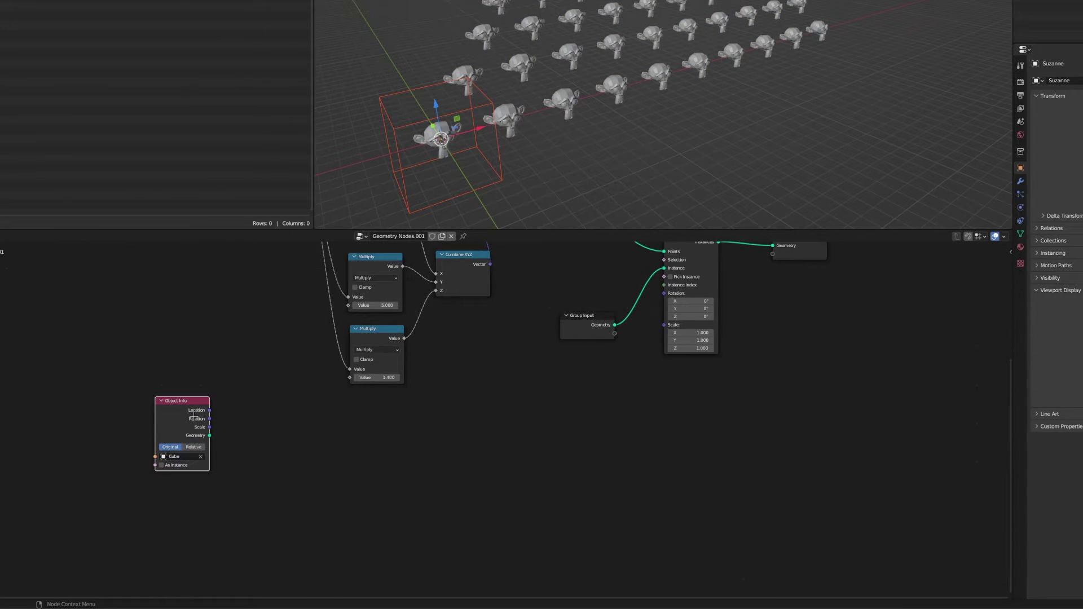
# Add a Raycast node beside Object Info and link its Is Hit output to Instance on Points
pyautogui.write('r')
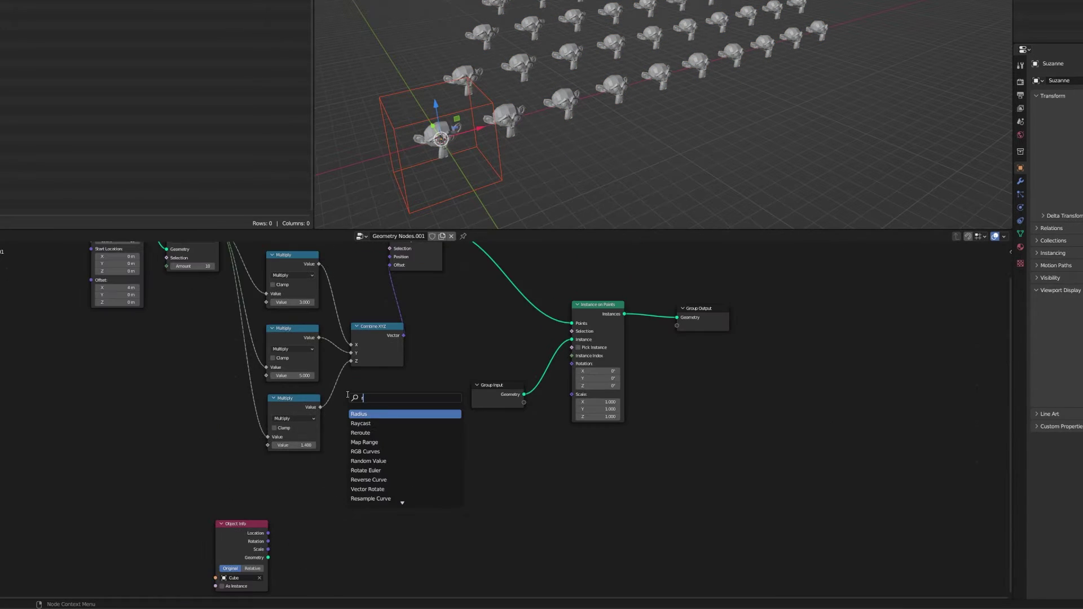
pyautogui.write('ay')
pyautogui.press('Return')
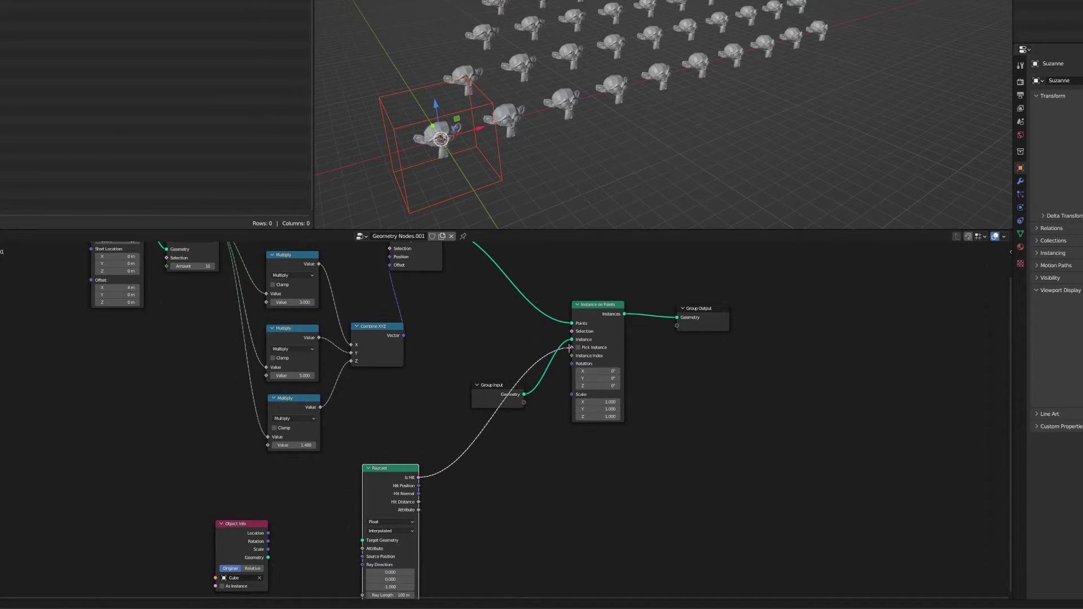
# Link Object Info's Geometry, set to Relative, into Raycast's Target Geometry and test the effect by moving the cube along X
pyautogui.scroll(3, 445, 536)
pyautogui.moveTo(195, 453); pyautogui.dragTo(242, 456)
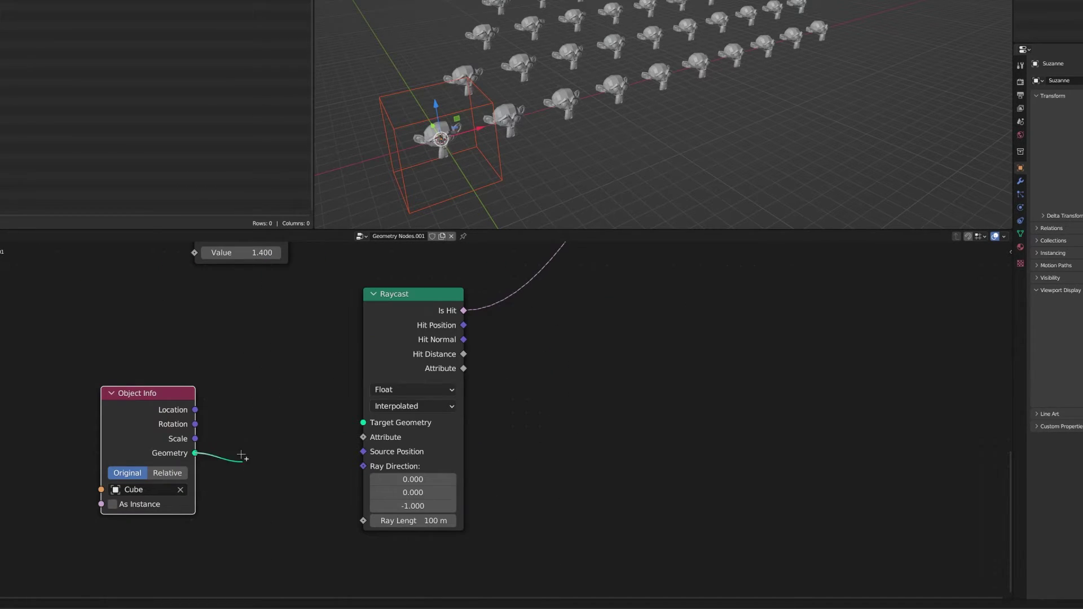
pyautogui.moveTo(356, 422); pyautogui.dragTo(363, 423)
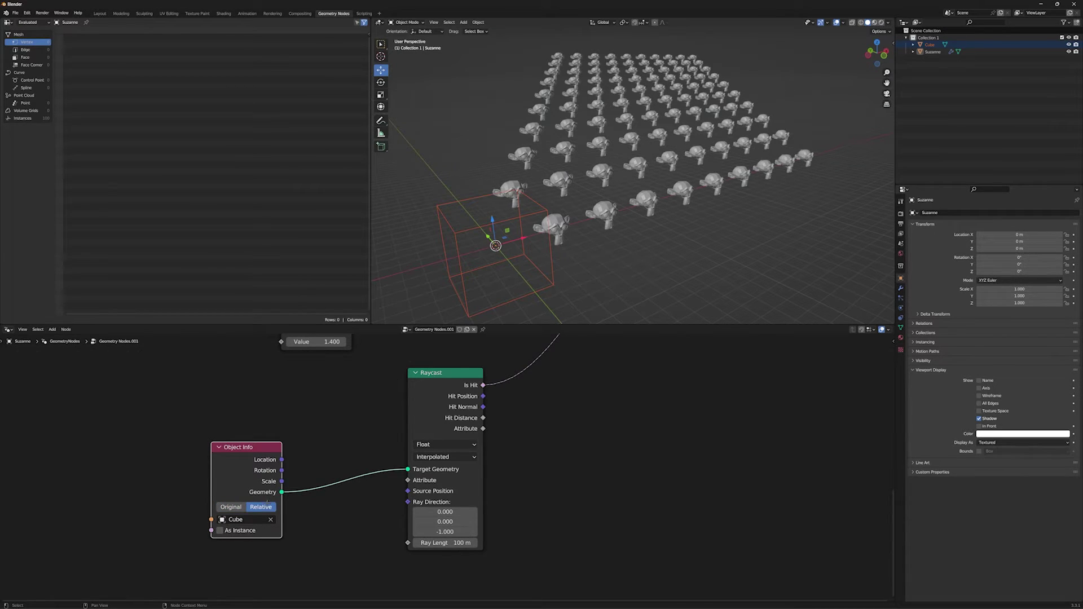
pyautogui.moveTo(519, 238); pyautogui.dragTo(568, 237)
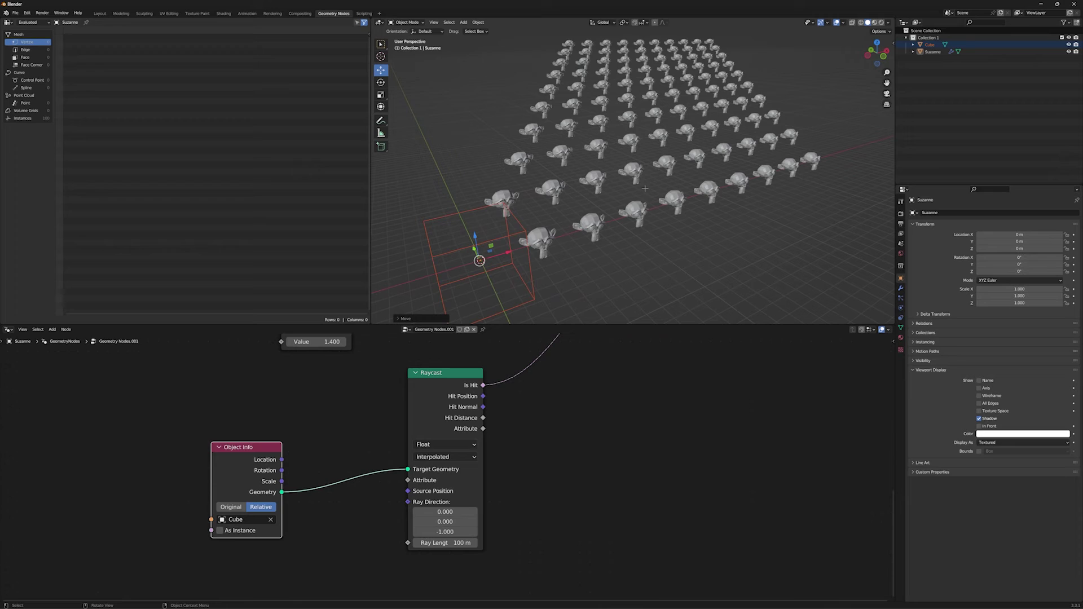
# Insert a Mesh to Points node between Set Position and Instance on Points, keeping the Vertices mode
pyautogui.moveTo(611, 426); pyautogui.dragTo(575, 516, button='middle')
pyautogui.scroll(-2, 597, 446)
pyautogui.moveTo(605, 473); pyautogui.dragTo(535, 582, button='middle')
pyautogui.hotkey('shift', 'a')
pyautogui.write('points')
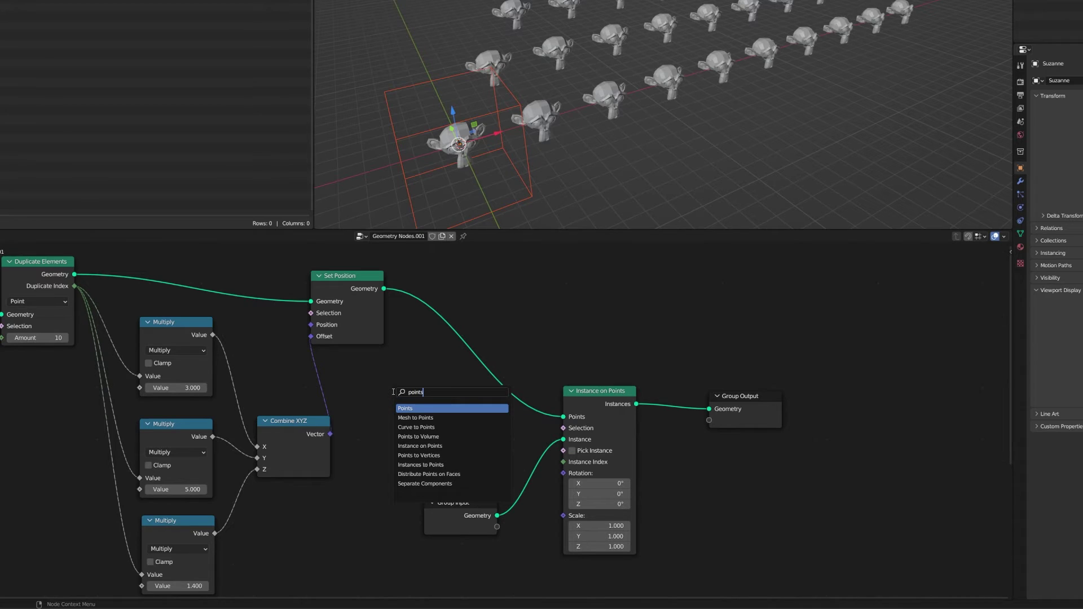
pyautogui.press('Down')
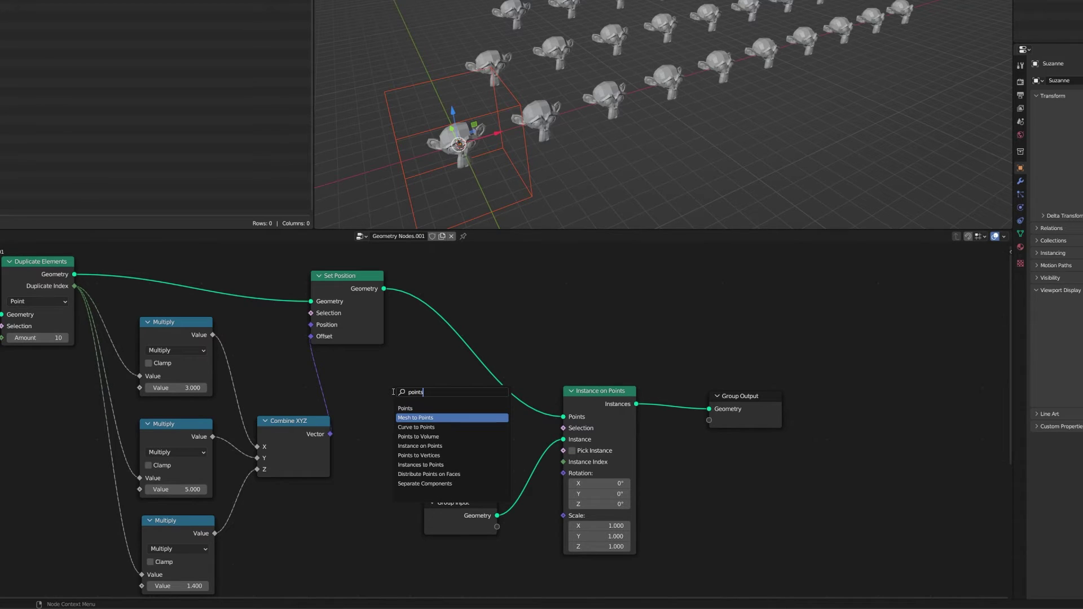
pyautogui.press('Return')
pyautogui.click(441, 320)
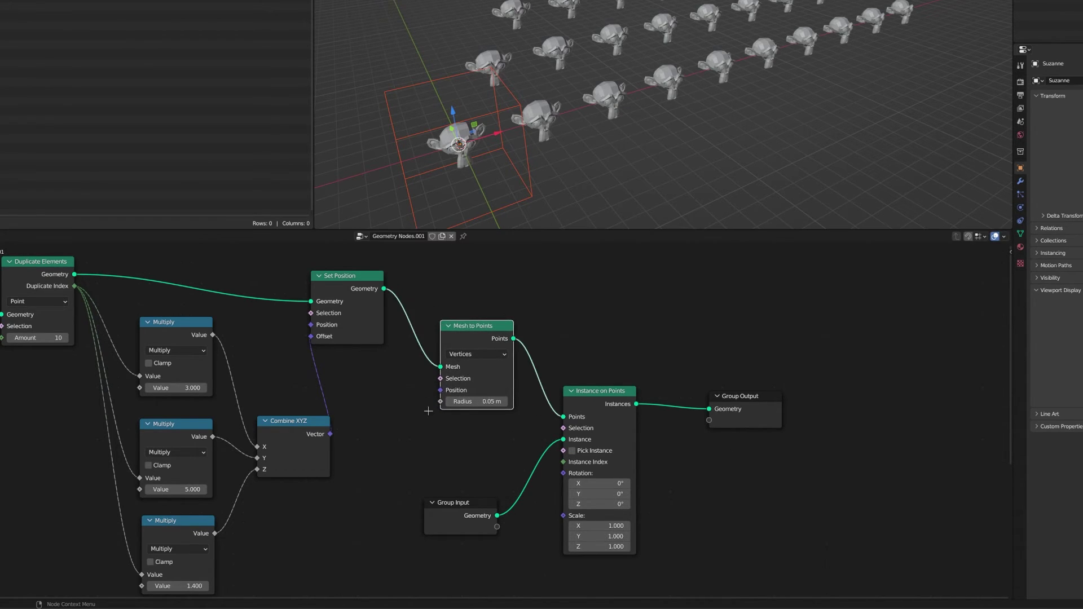
pyautogui.click(460, 354)
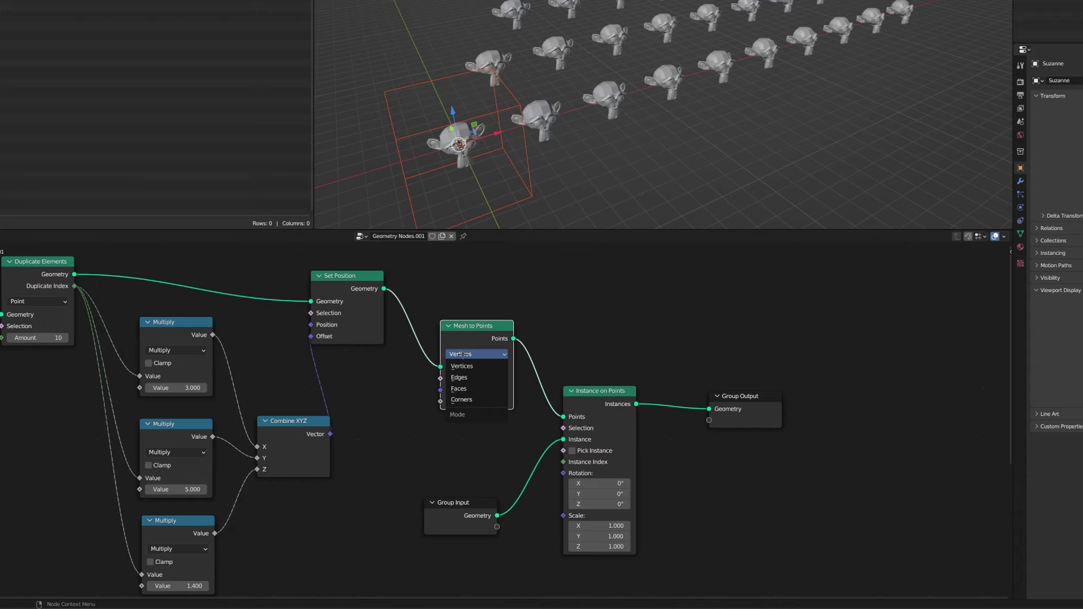
pyautogui.click(455, 336)
# Connect Raycast's Is Hit output to the Selection input of Mesh to Points
pyautogui.moveTo(406, 494); pyautogui.dragTo(455, 408, button='middle')
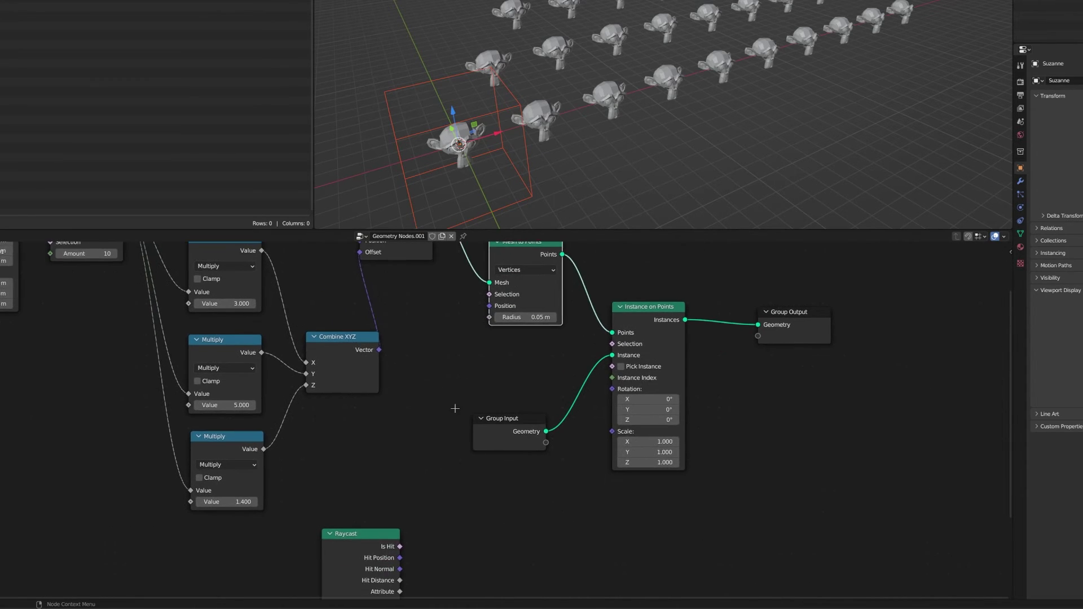
pyautogui.scroll(-1, 428, 465)
pyautogui.moveTo(401, 538); pyautogui.dragTo(483, 305)
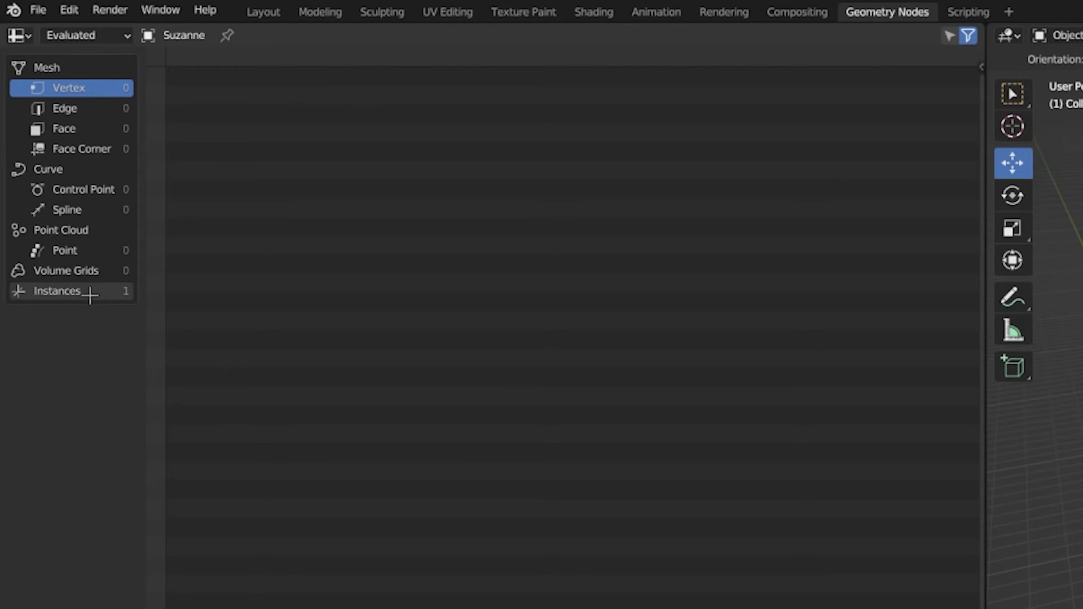
# Insert a Boolean Math node on the link between Is Hit and the Mesh to Points Selection
pyautogui.write('bol')
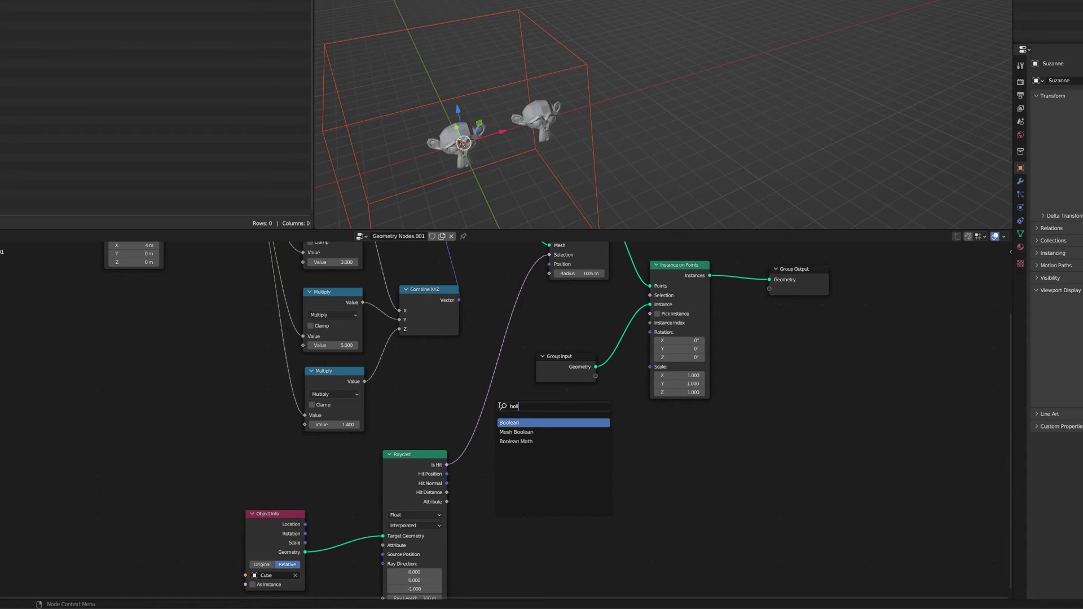
pyautogui.press('Down')
pyautogui.press('Down')
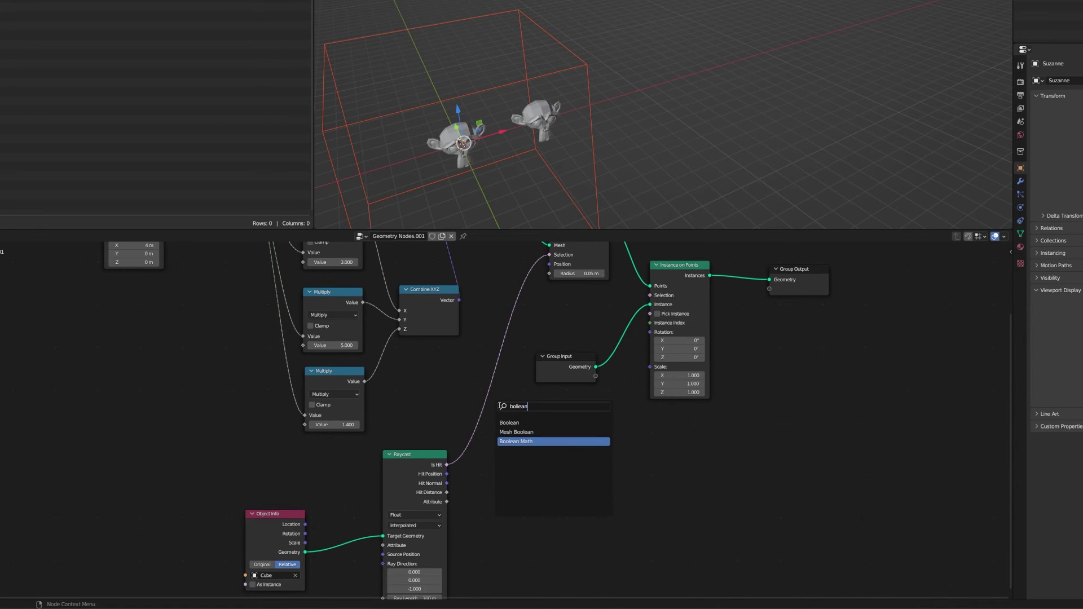
pyautogui.press('Return')
pyautogui.click(549, 489)
# Set the Boolean Math operation to Nor
pyautogui.scroll(5, 552, 474)
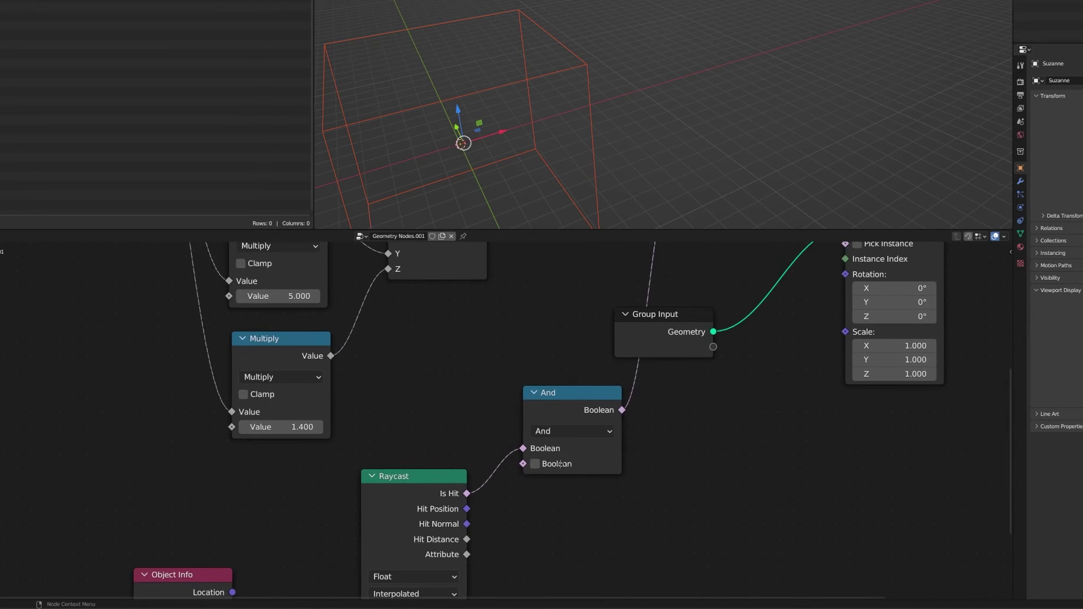
pyautogui.click(544, 376)
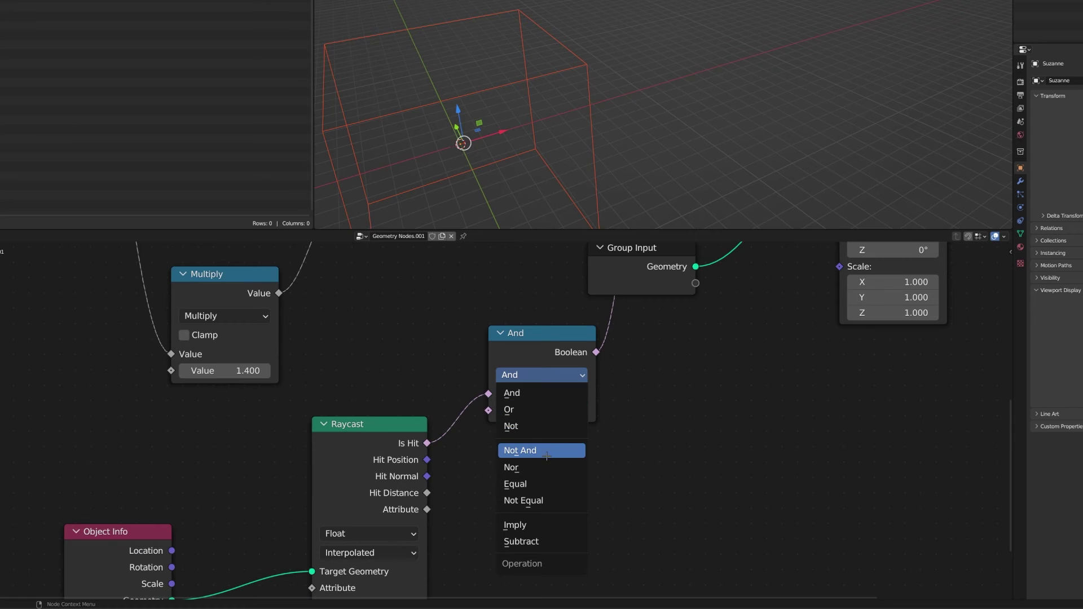
pyautogui.click(526, 467)
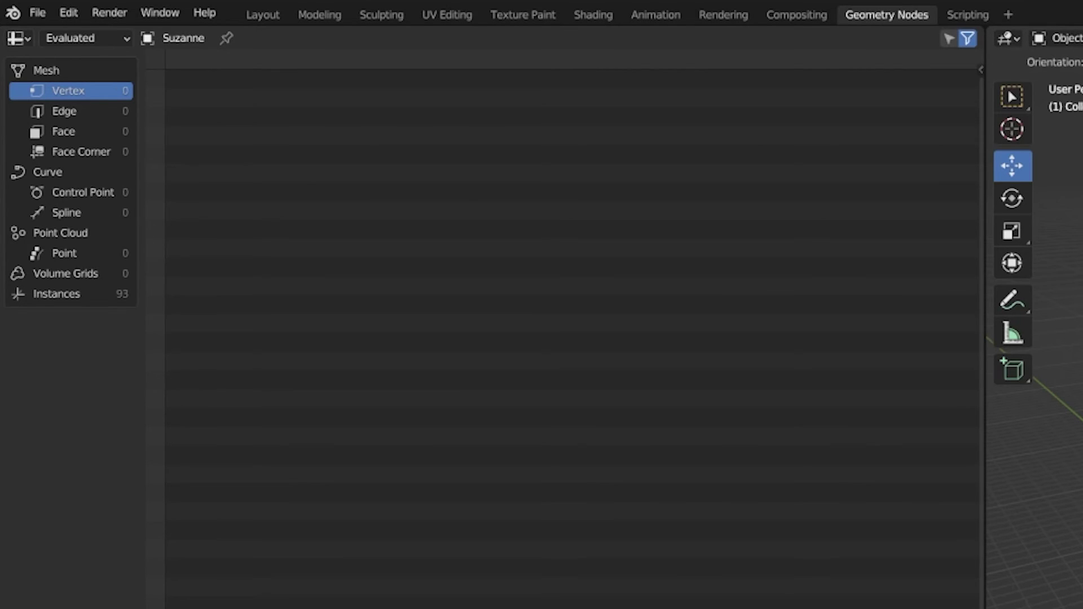
# Move the cube into the monkey grid to test which instances it removes
pyautogui.moveTo(426, 366); pyautogui.dragTo(493, 326)
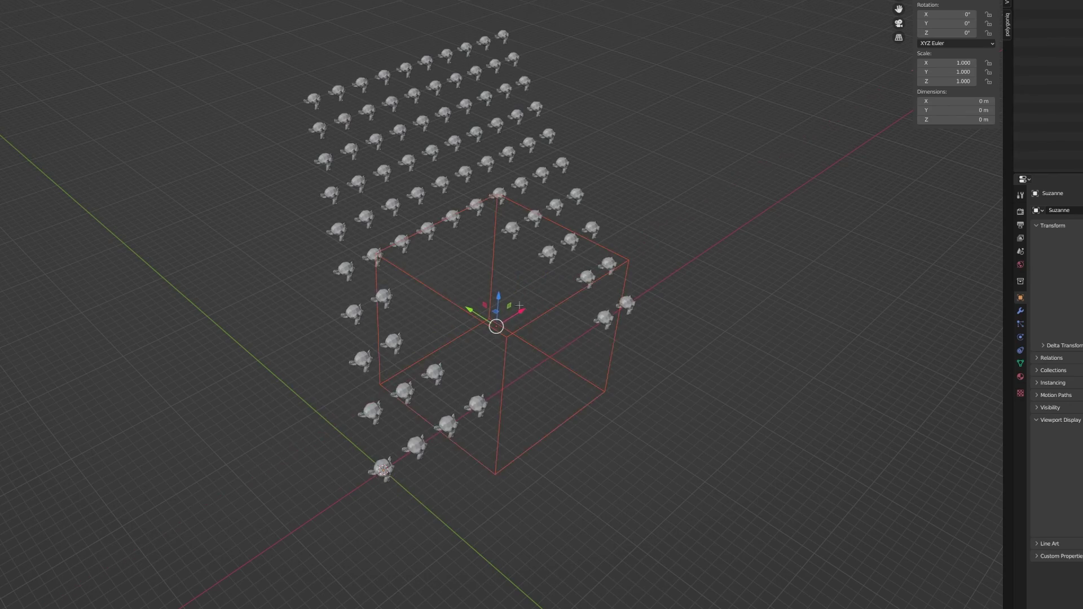
pyautogui.moveTo(492, 326); pyautogui.dragTo(510, 345, button='middle')
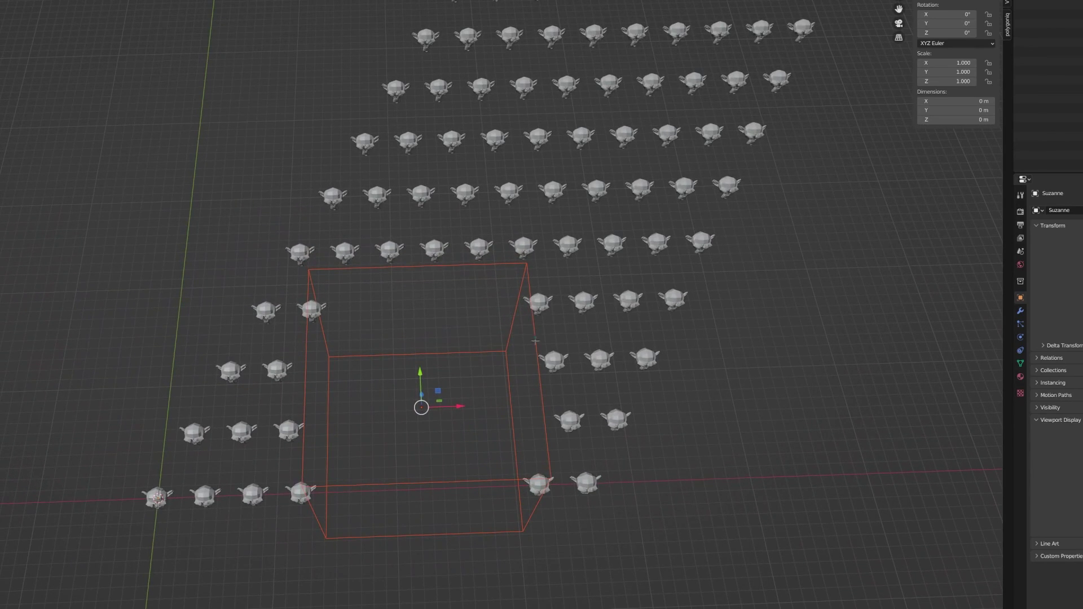